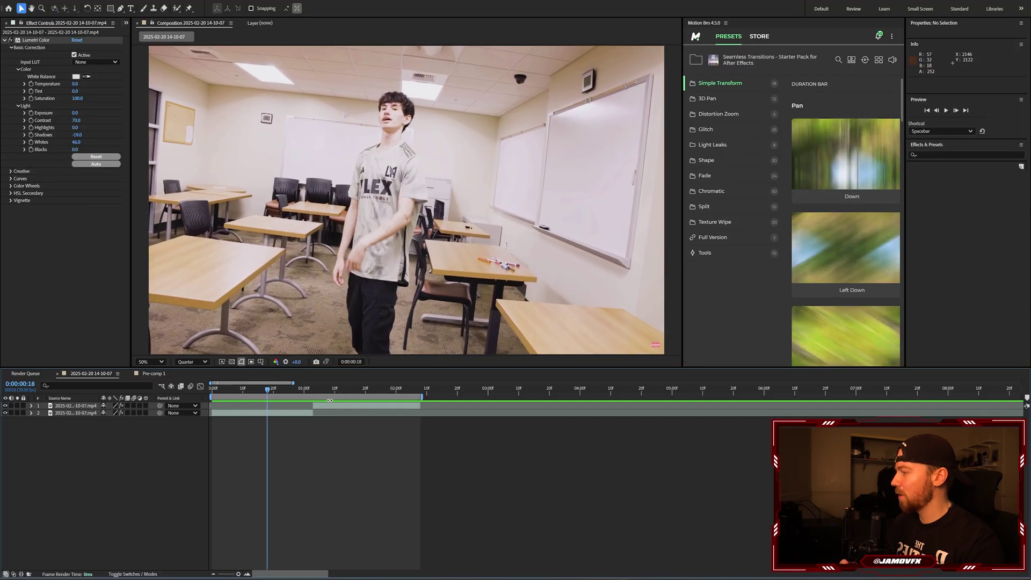
- Pre-compose both clip layers into Pre-comp 2, then open it at 0:00:01:02
{"action": "left_click", "coordinate": [60, 409]}
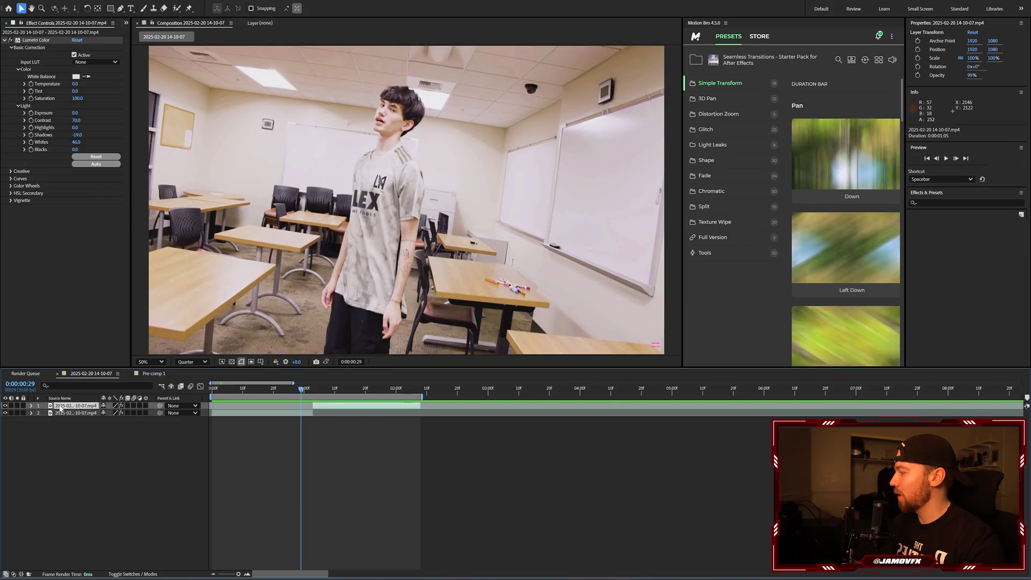
{"action": "left_click", "coordinate": [73, 437]}
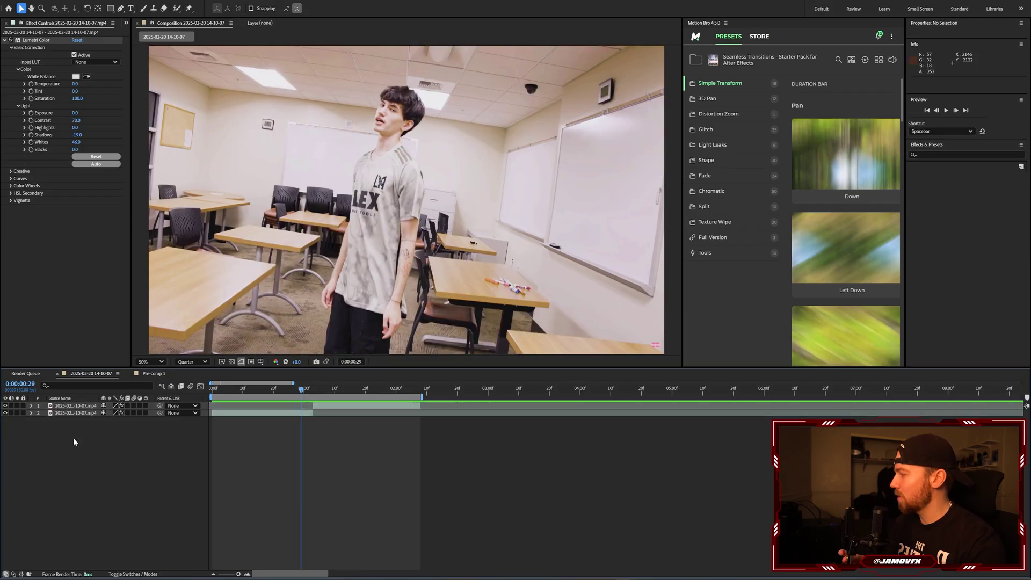
{"action": "left_click", "coordinate": [42, 406]}
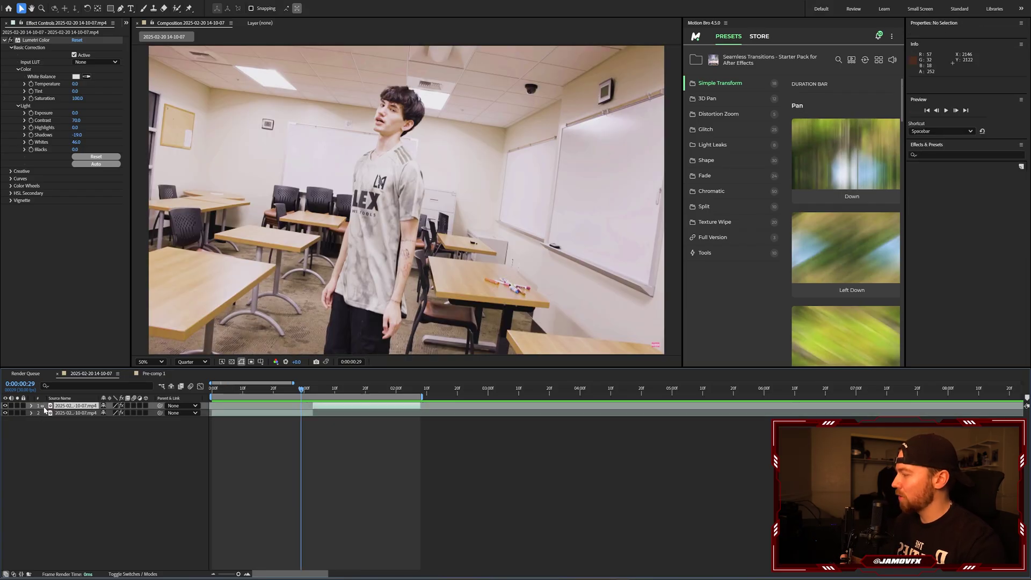
{"action": "left_click", "coordinate": [46, 412], "text": "shift"}
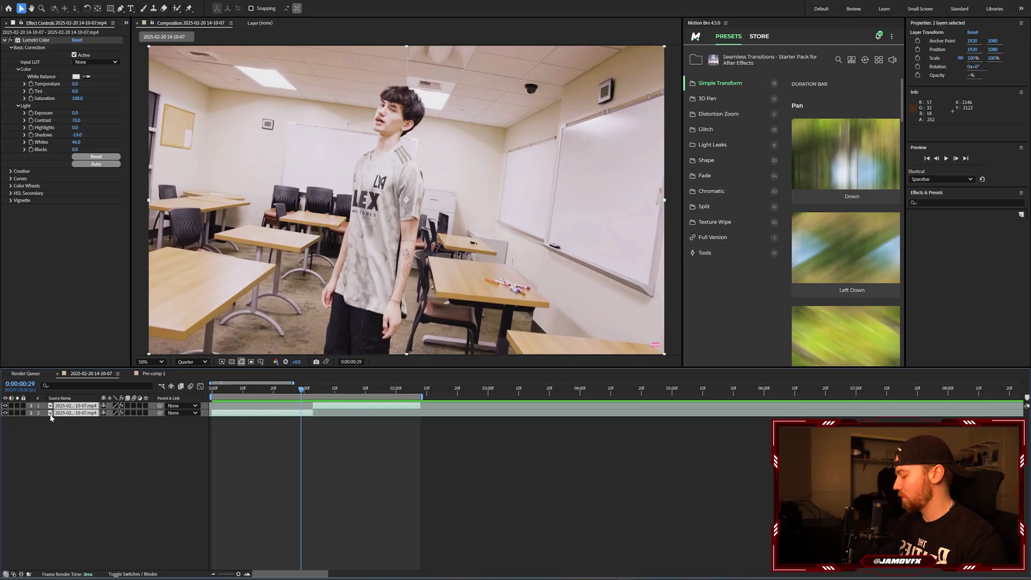
{"action": "key", "text": "ctrl+shift+c"}
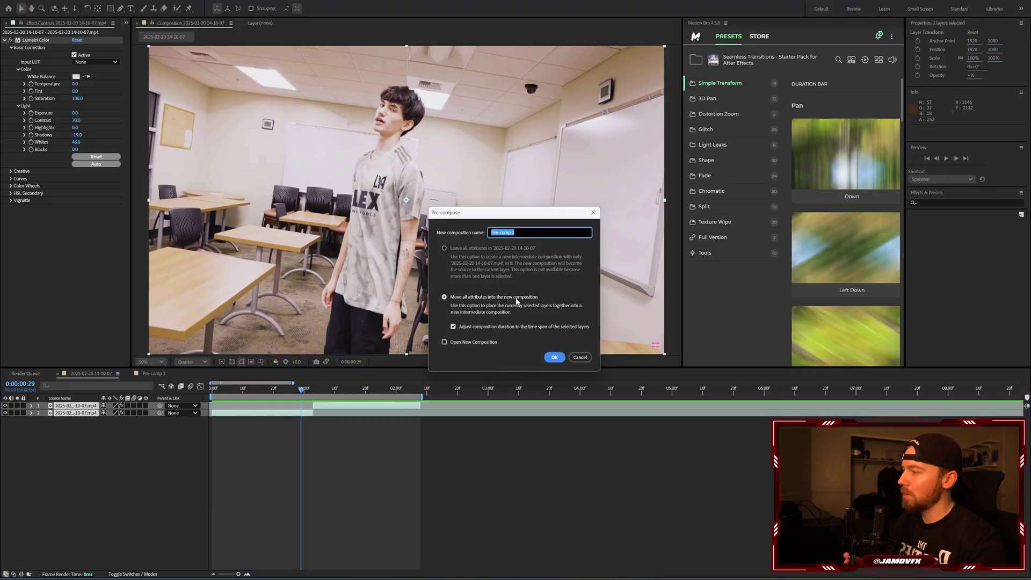
{"action": "left_click", "coordinate": [554, 358]}
{"action": "left_click_drag", "start_coordinate": [320, 392], "coordinate": [310, 392]}
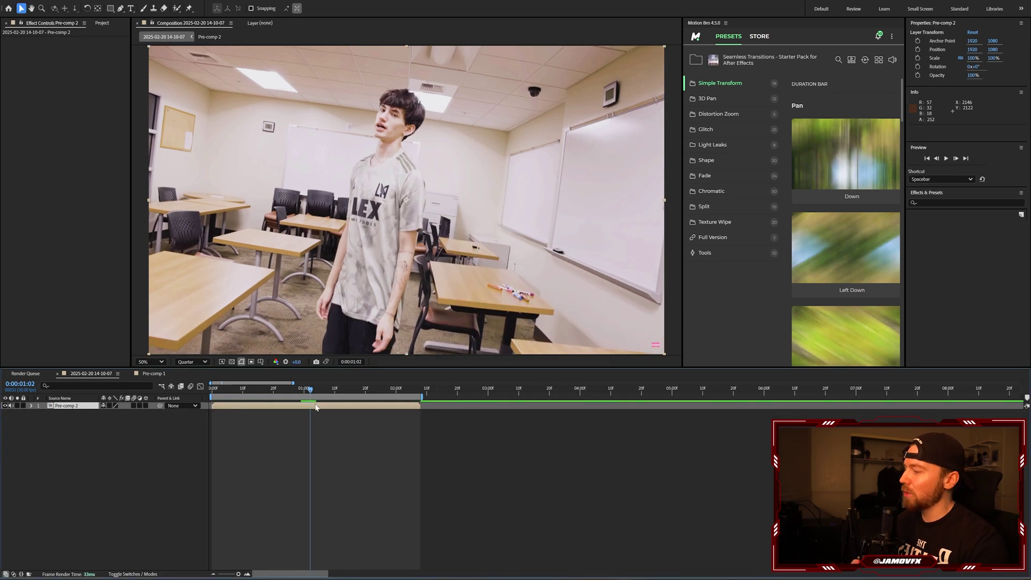
{"action": "double_click", "coordinate": [316, 407]}
- Go back to the main comp at 0:00:01:03 and search effects for 'pixel'
{"action": "left_click_drag", "start_coordinate": [604, 391], "coordinate": [556, 399]}
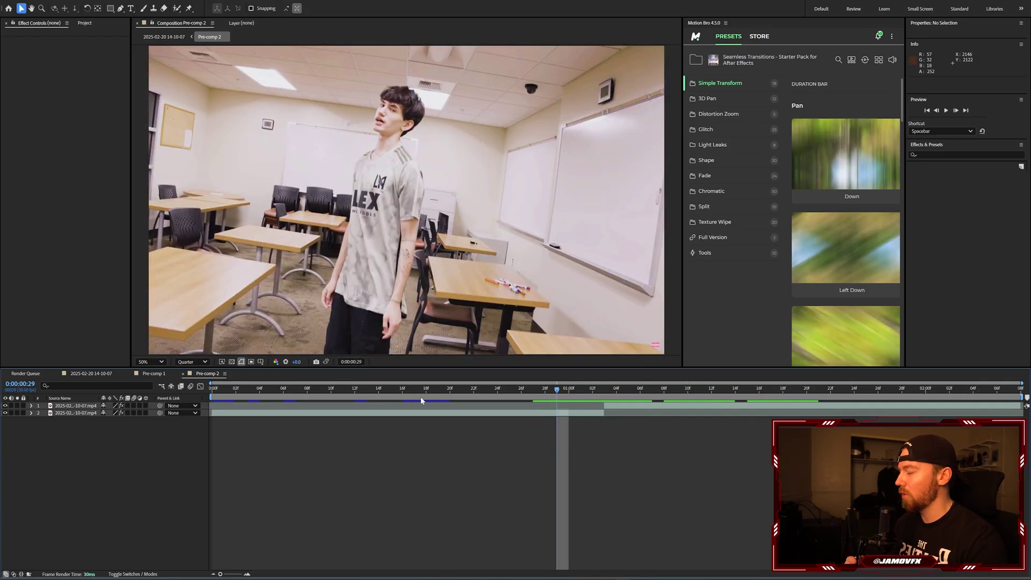
{"action": "left_click", "coordinate": [91, 373]}
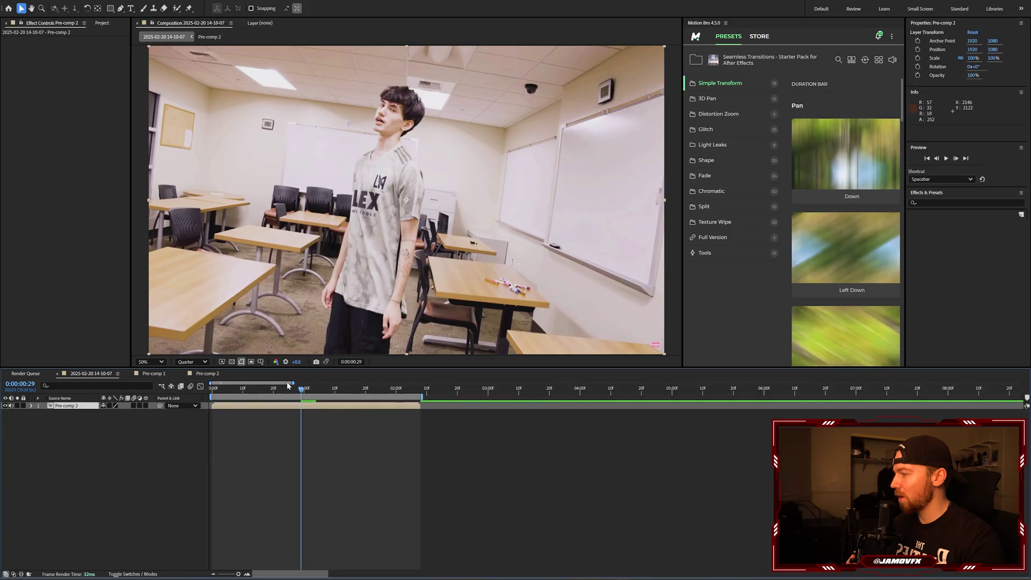
{"action": "left_click_drag", "start_coordinate": [305, 389], "coordinate": [310, 389]}
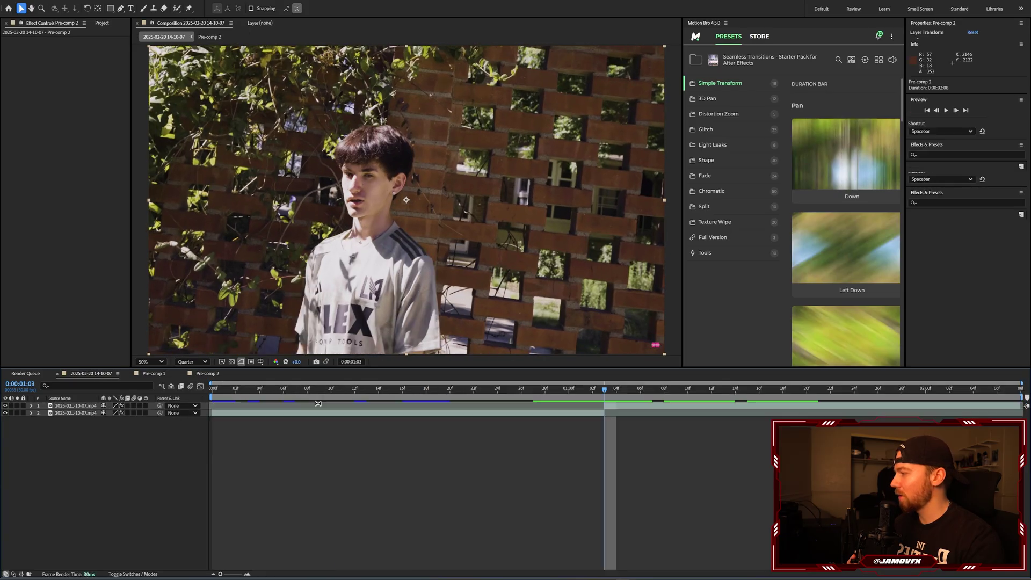
{"action": "left_click_drag", "start_coordinate": [314, 391], "coordinate": [315, 394]}
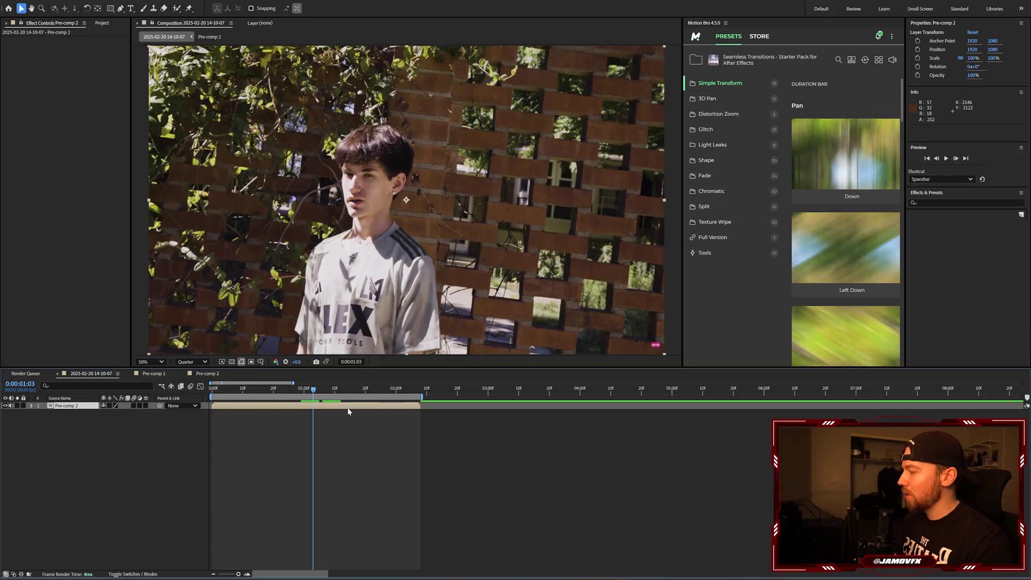
{"action": "key", "text": "ctrl+space"}
{"action": "type", "text": "pixel"}
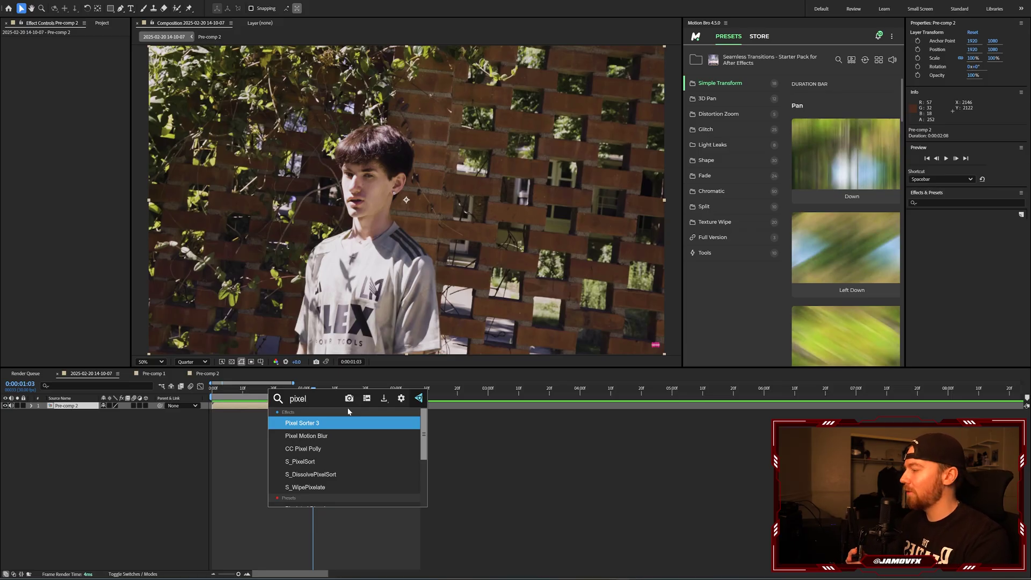
- Apply Pixel Sorter 3 to Pre-comp 2 and preview, stopping at 0:00:01:04
{"action": "key", "text": "Return"}
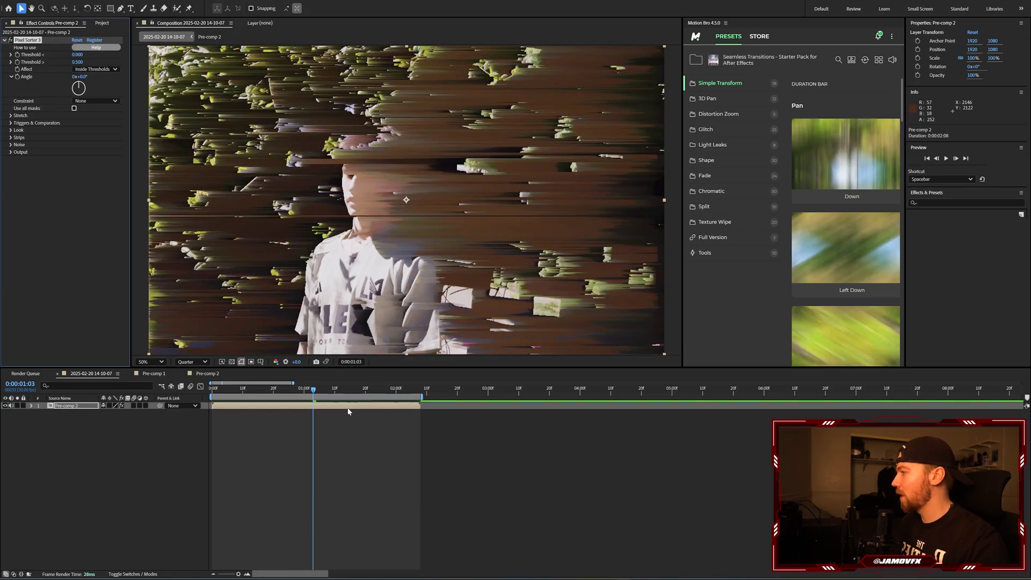
{"action": "key", "text": "Home"}
{"action": "key", "text": "space"}
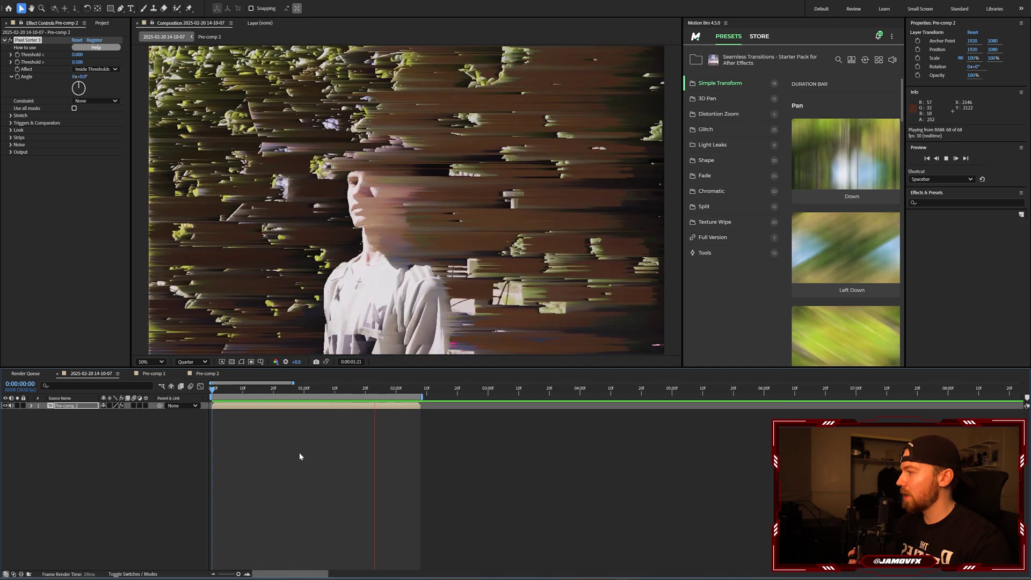
{"action": "left_click", "coordinate": [317, 390]}
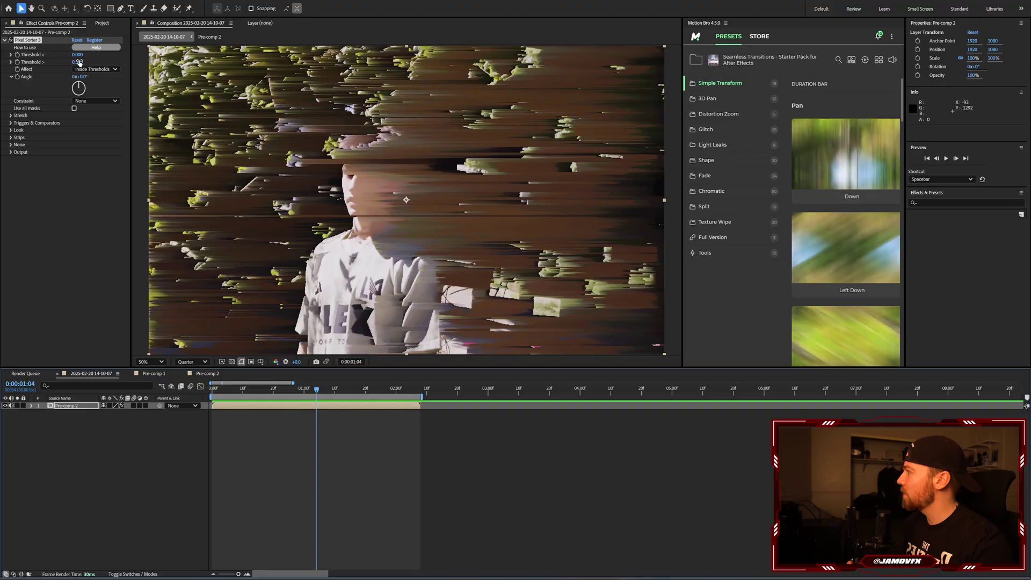
- Tune Threshold > and Threshold < to about 0.840 and 0.570 for heavy sorting
{"action": "mouse_move", "coordinate": [79, 62]}
{"action": "left_mouse_down"}
{"action": "mouse_move", "coordinate": [64, 62]}
{"action": "mouse_move", "coordinate": [109, 60]}
{"action": "left_mouse_up"}
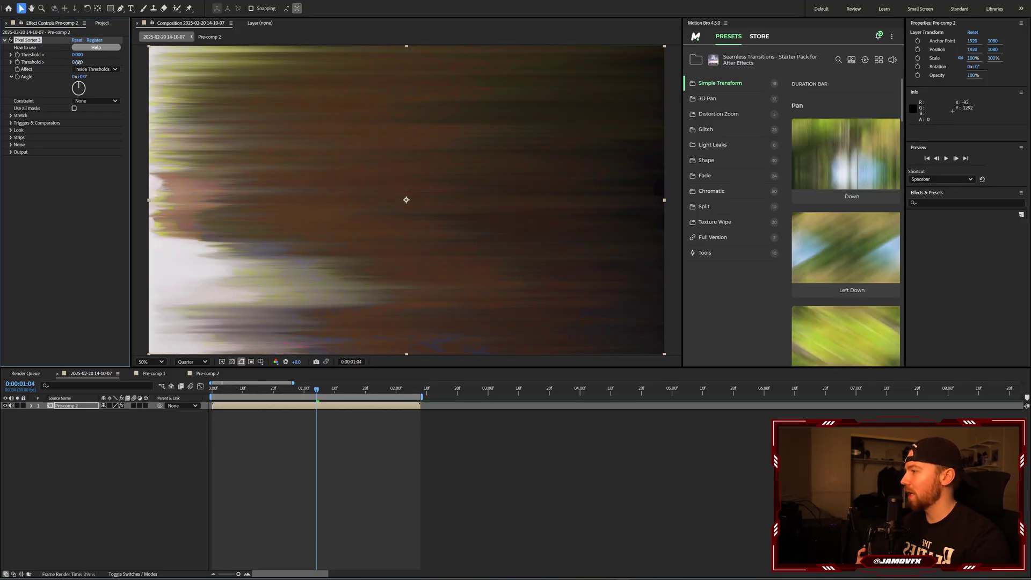
{"action": "mouse_move", "coordinate": [81, 63]}
{"action": "left_mouse_down"}
{"action": "mouse_move", "coordinate": [32, 62]}
{"action": "mouse_move", "coordinate": [78, 58]}
{"action": "left_mouse_up"}
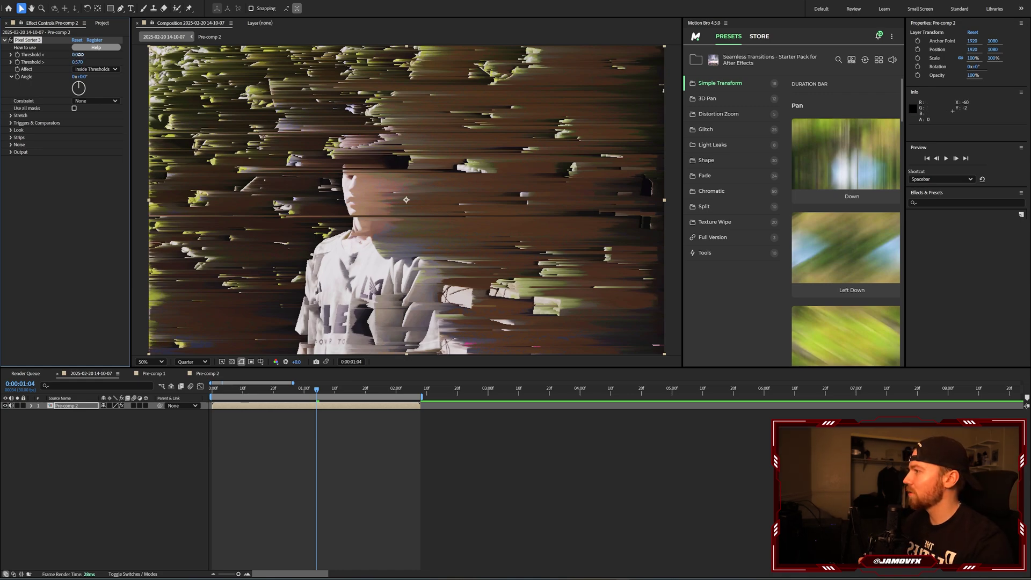
{"action": "mouse_move", "coordinate": [78, 54]}
{"action": "left_mouse_down"}
{"action": "mouse_move", "coordinate": [107, 55]}
{"action": "mouse_move", "coordinate": [78, 54]}
{"action": "left_mouse_up"}
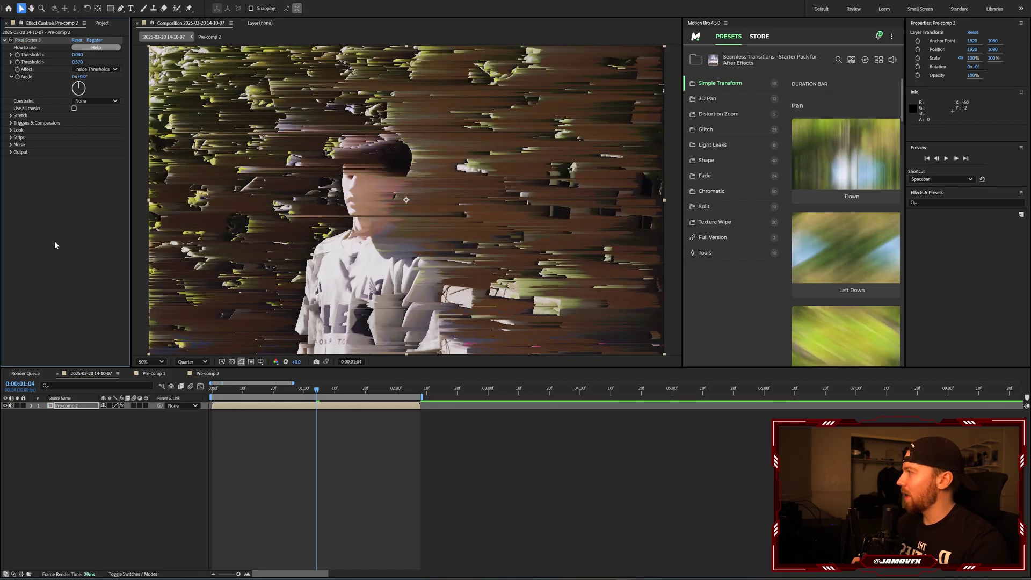
- Try Pixel Sorter's Stretch option, leave it off, and raise Threshold > to about 0.520
{"action": "left_click", "coordinate": [11, 116]}
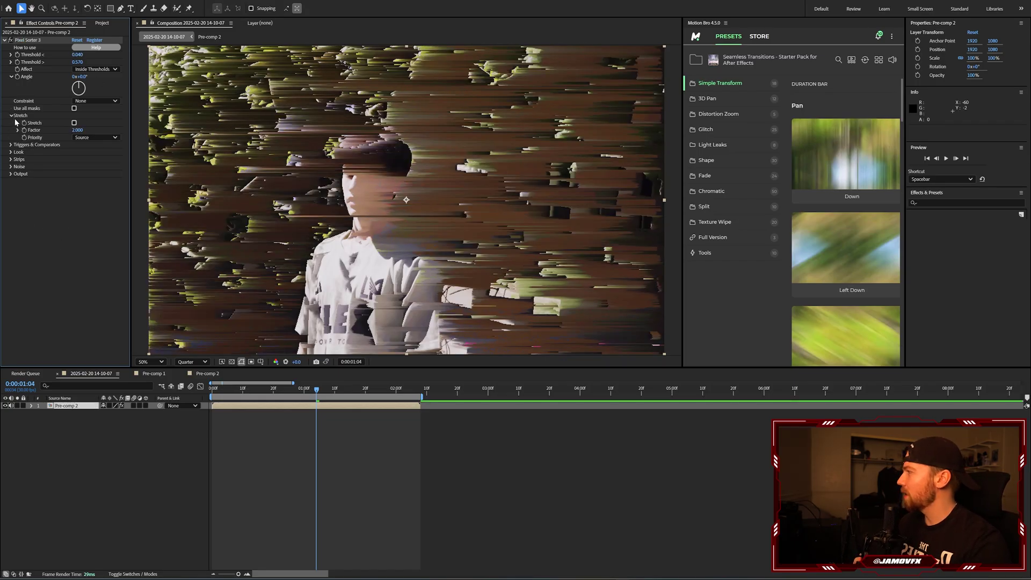
{"action": "left_click", "coordinate": [74, 123]}
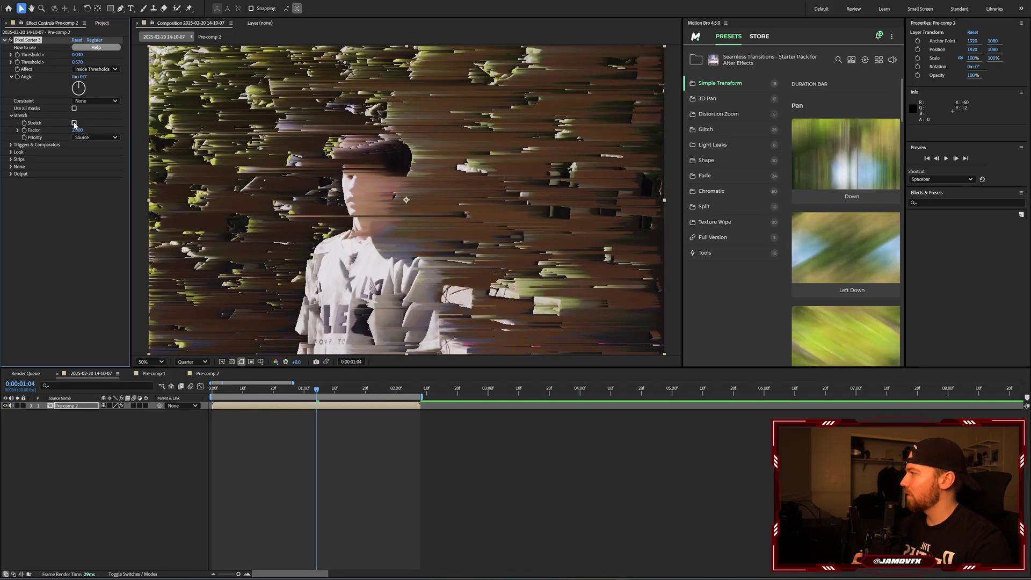
{"action": "mouse_move", "coordinate": [78, 62]}
{"action": "left_mouse_down"}
{"action": "mouse_move", "coordinate": [60, 64]}
{"action": "mouse_move", "coordinate": [82, 54]}
{"action": "mouse_move", "coordinate": [72, 55]}
{"action": "mouse_move", "coordinate": [106, 61]}
{"action": "mouse_move", "coordinate": [74, 63]}
{"action": "left_mouse_up"}
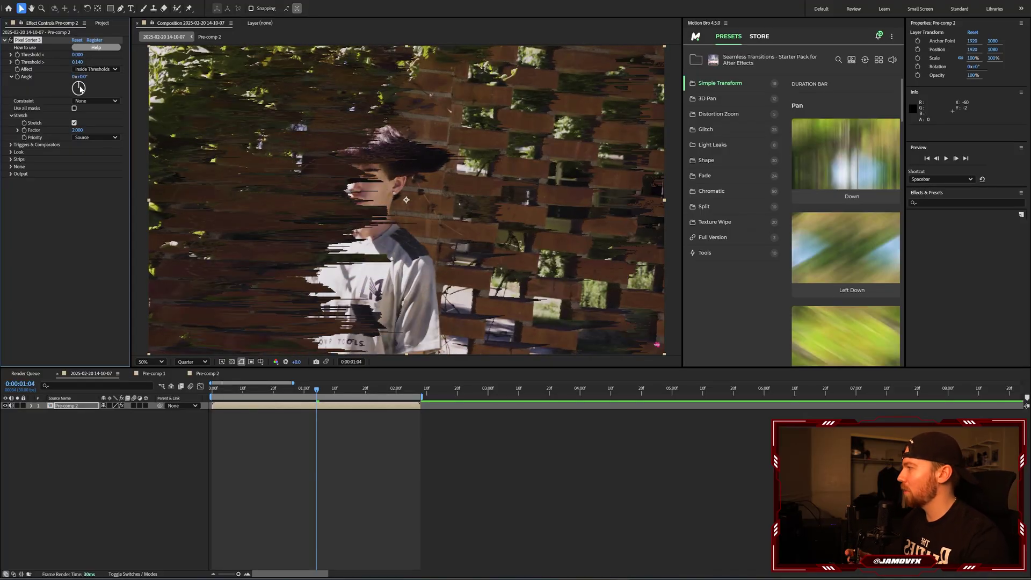
{"action": "left_click", "coordinate": [75, 123]}
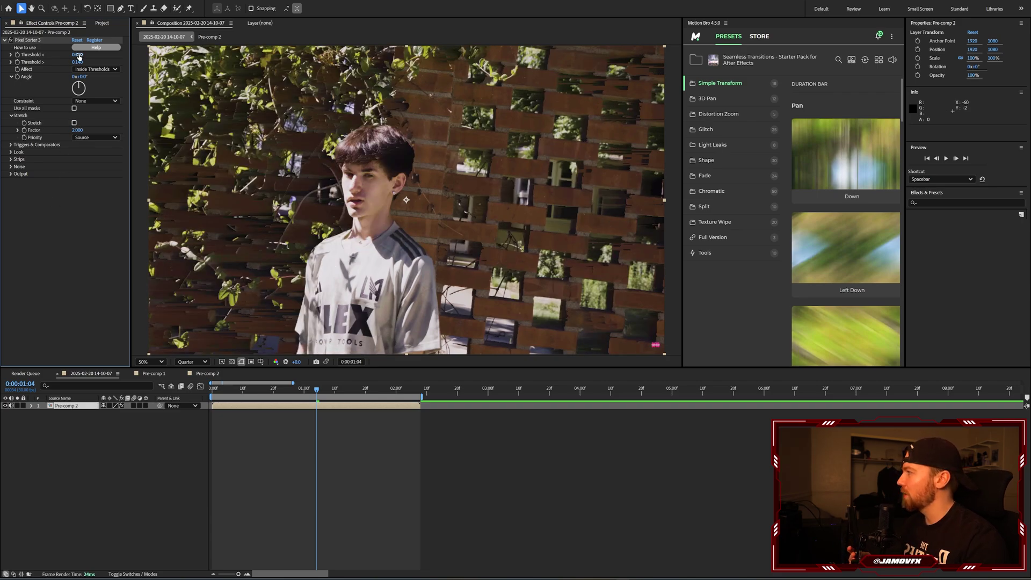
{"action": "mouse_move", "coordinate": [78, 60]}
{"action": "left_mouse_down"}
{"action": "mouse_move", "coordinate": [107, 60]}
{"action": "mouse_move", "coordinate": [79, 55]}
{"action": "mouse_move", "coordinate": [75, 86]}
{"action": "left_mouse_up"}
- Reset Pixel Sorter's Angle to 0°, then set it to 90° for vertical streaks
{"action": "left_click", "coordinate": [84, 76]}
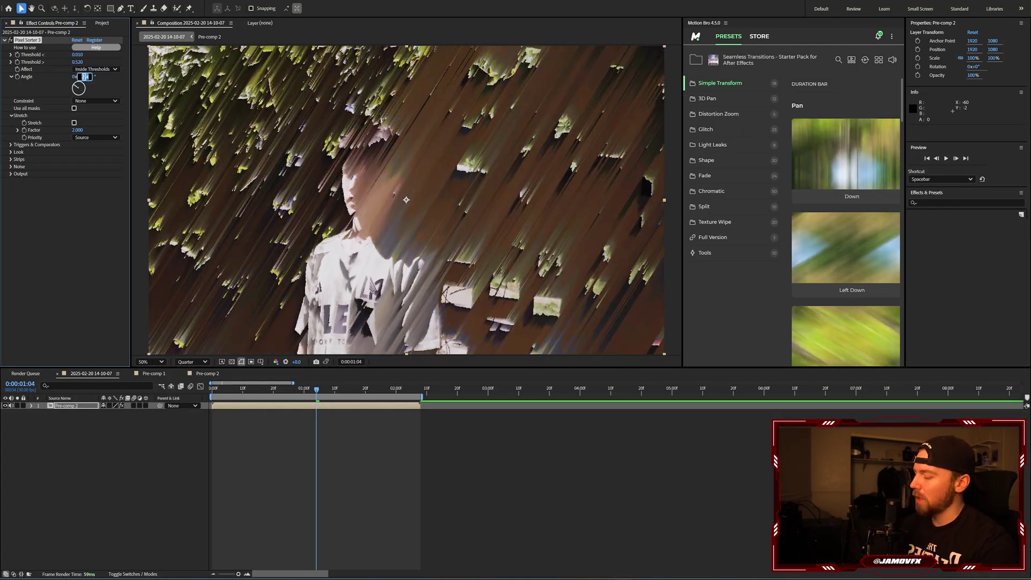
{"action": "type", "text": "0"}
{"action": "key", "text": "Return"}
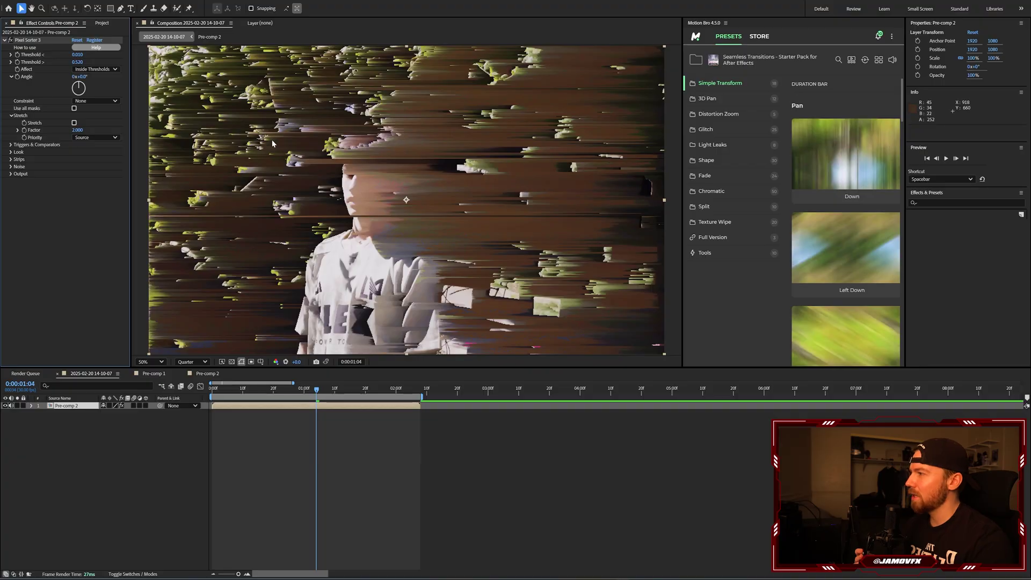
{"action": "key", "text": "Return"}
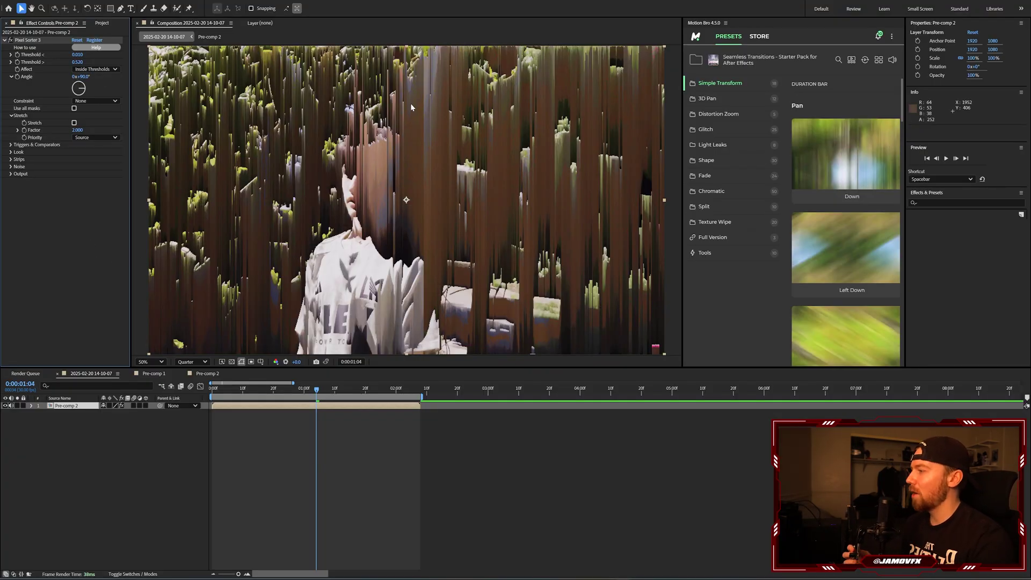
- In Pixel Sorter's Look settings, keep Pop at 0% and set Blur to 25
{"action": "left_click", "coordinate": [11, 152]}
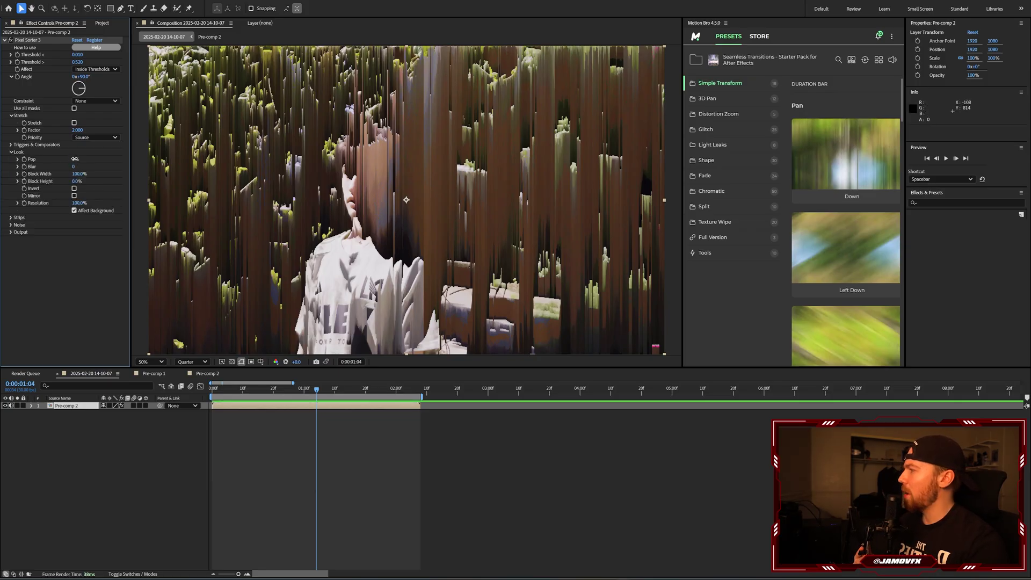
{"action": "left_click_drag", "start_coordinate": [75, 159], "coordinate": [289, 391]}
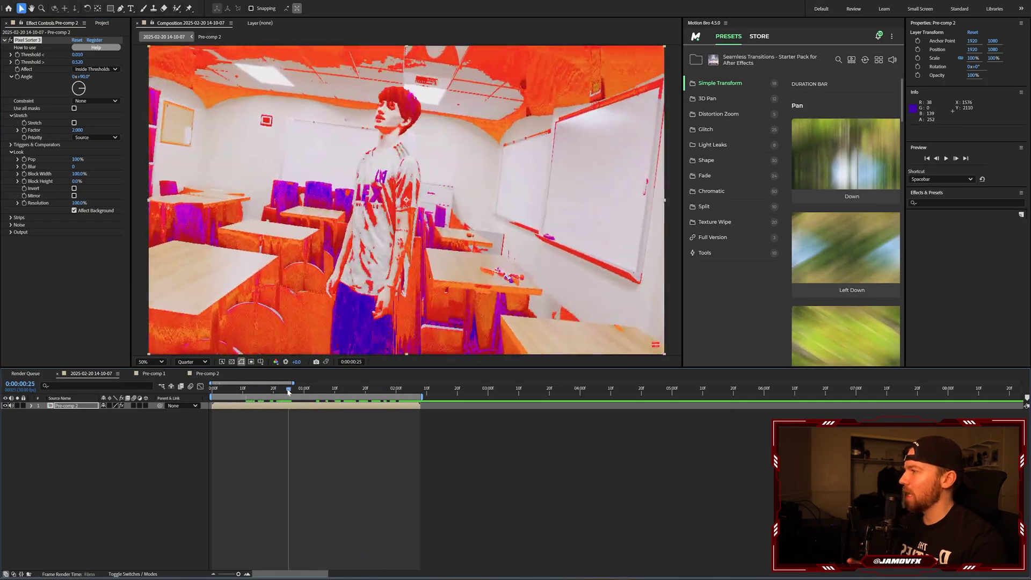
{"action": "key", "text": "ctrl+z"}
{"action": "left_click", "coordinate": [74, 167]}
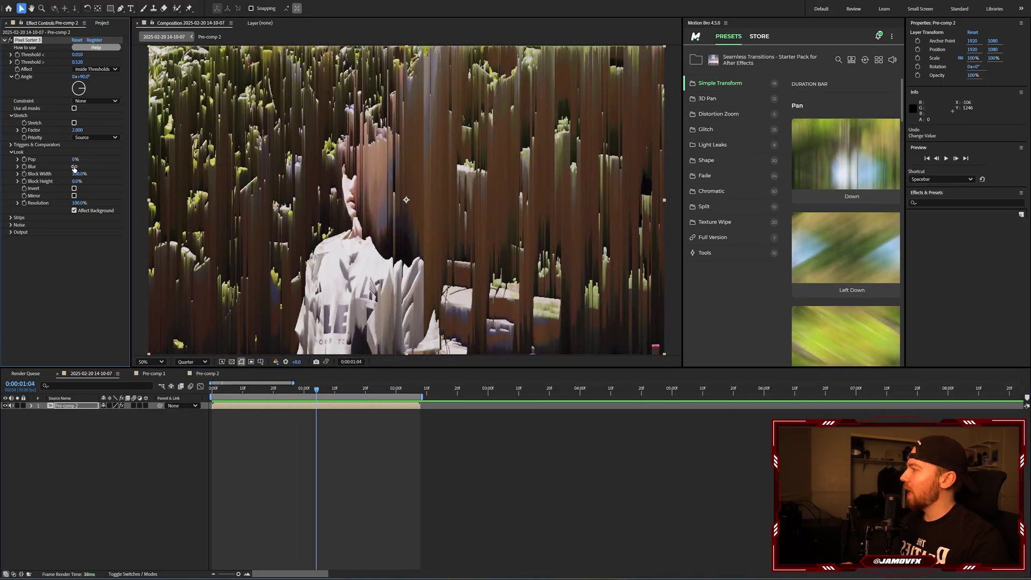
{"action": "left_click_drag", "start_coordinate": [73, 166], "coordinate": [279, 161]}
{"action": "key", "text": "slash"}
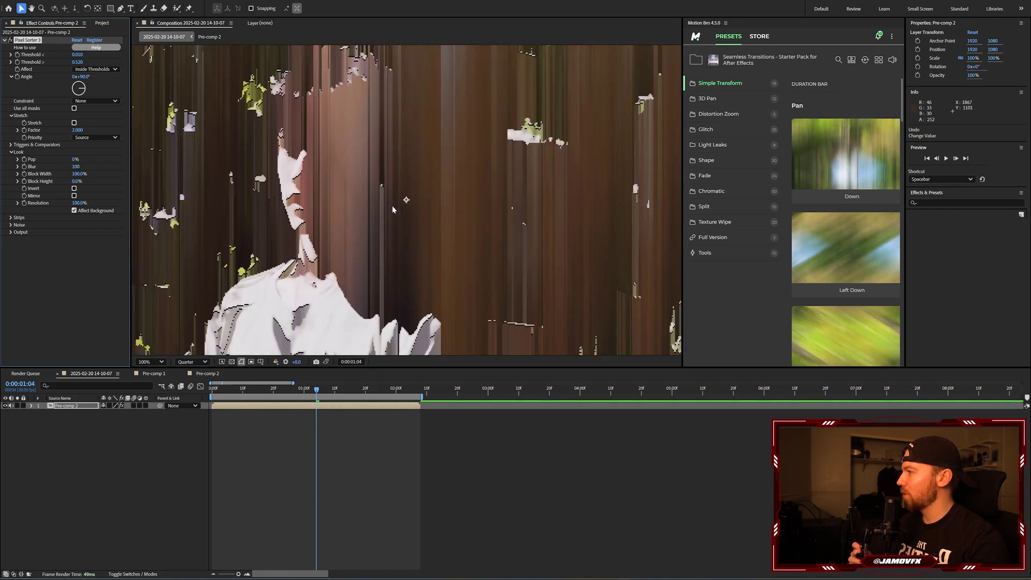
{"action": "left_click_drag", "start_coordinate": [65, 167], "coordinate": [37, 173]}
{"action": "key", "text": "comma"}
{"action": "key", "text": "comma"}
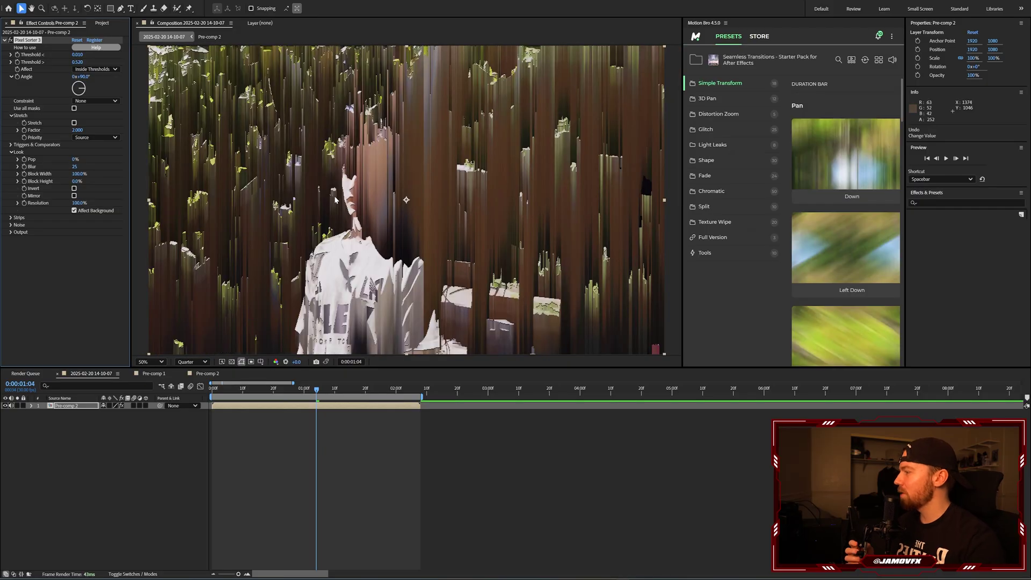
- Switch preview resolution to Full, back to Quarter, and adjust Block Height
{"action": "left_click", "coordinate": [194, 361]}
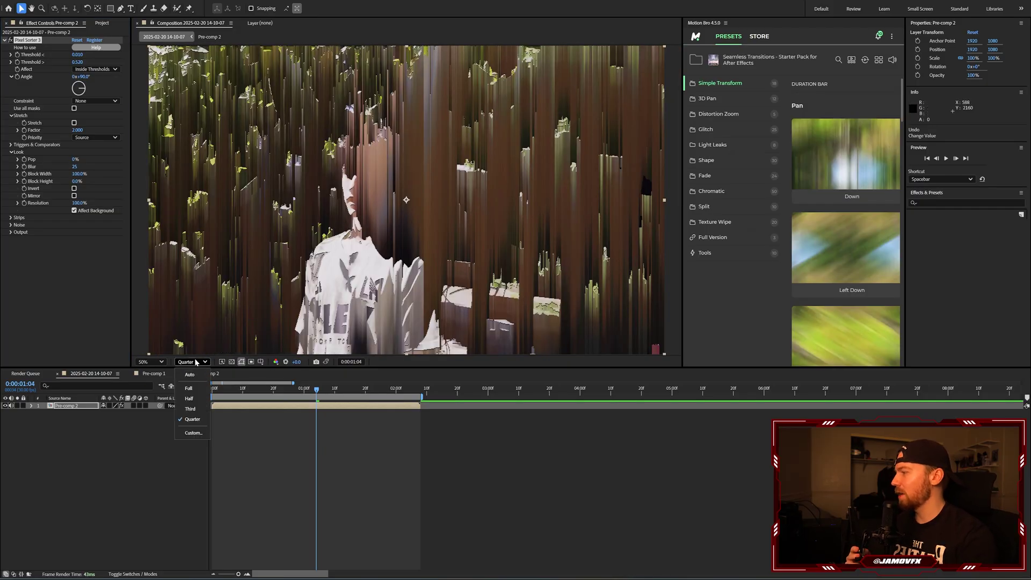
{"action": "left_click", "coordinate": [191, 374]}
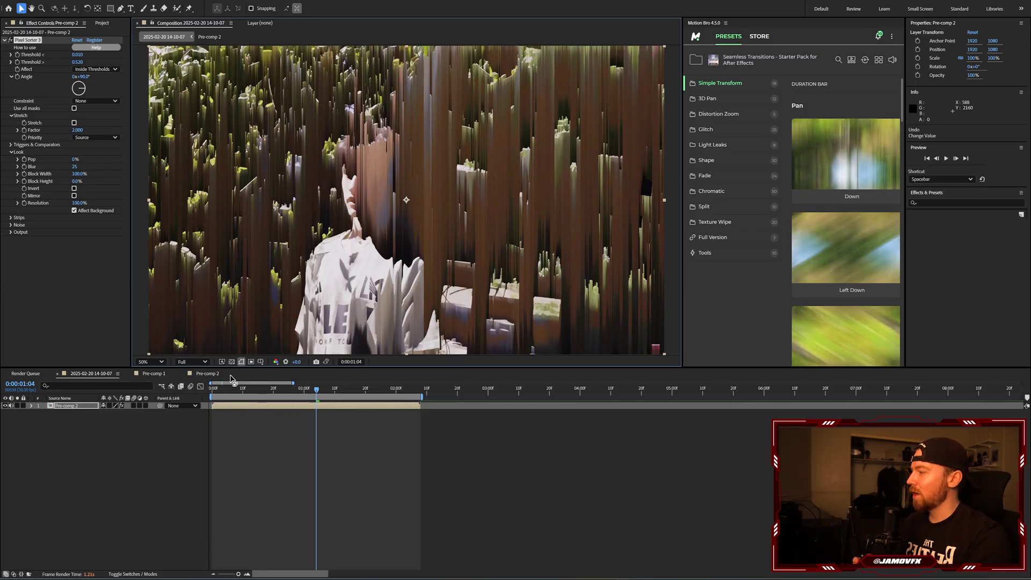
{"action": "left_click", "coordinate": [202, 365]}
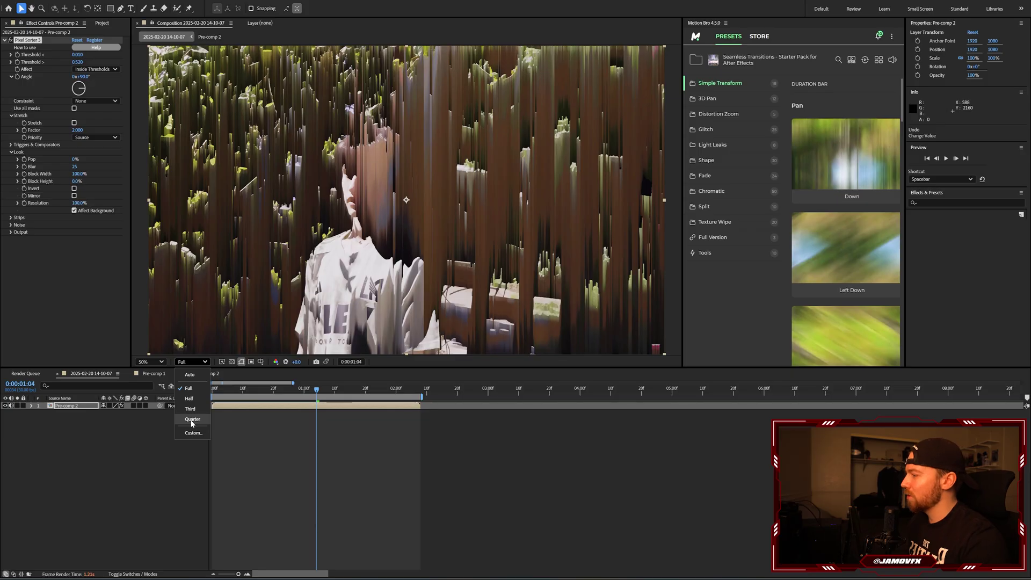
{"action": "left_click", "coordinate": [192, 419]}
{"action": "left_click", "coordinate": [267, 472]}
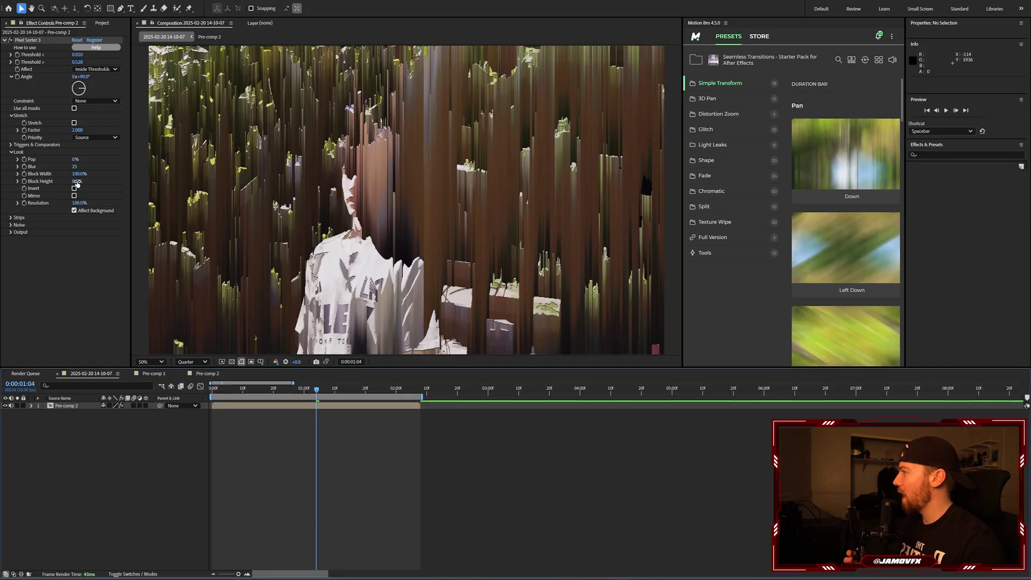
{"action": "left_click_drag", "start_coordinate": [74, 182], "coordinate": [73, 185]}
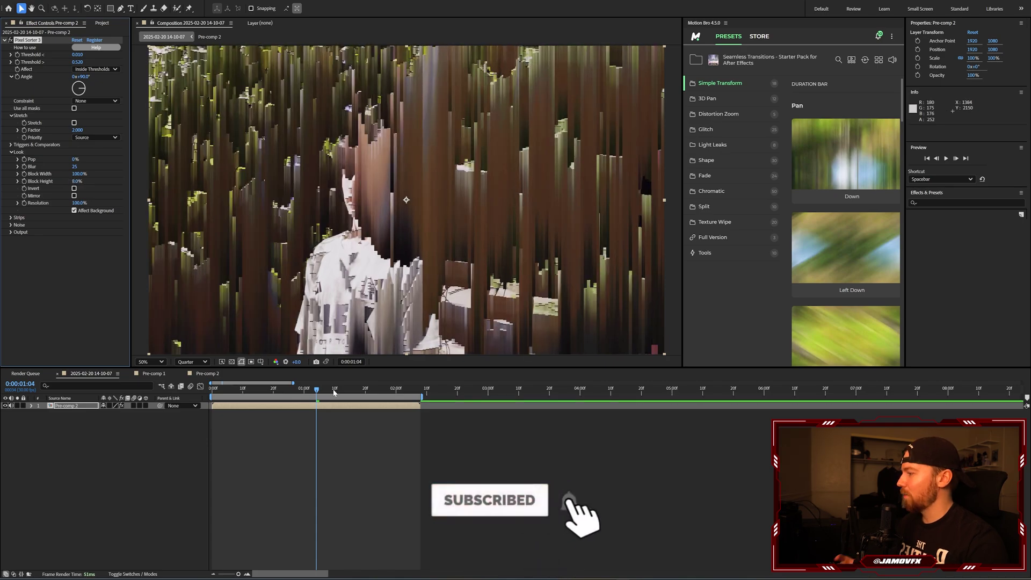
- Preview while trying Block Width at 15% and 11%, then set Block Width to 0%
{"action": "key", "text": "space"}
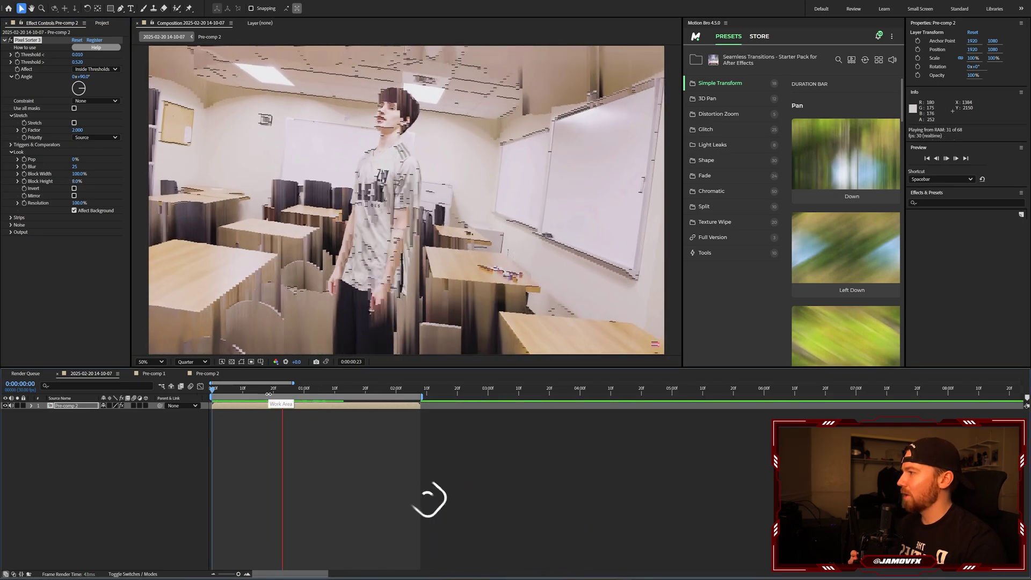
{"action": "mouse_move", "coordinate": [79, 174]}
{"action": "left_mouse_down"}
{"action": "mouse_move", "coordinate": [59, 174]}
{"action": "mouse_move", "coordinate": [81, 173]}
{"action": "left_mouse_up"}
{"action": "left_click", "coordinate": [301, 391]}
{"action": "left_click_drag", "start_coordinate": [300, 390], "coordinate": [268, 386]}
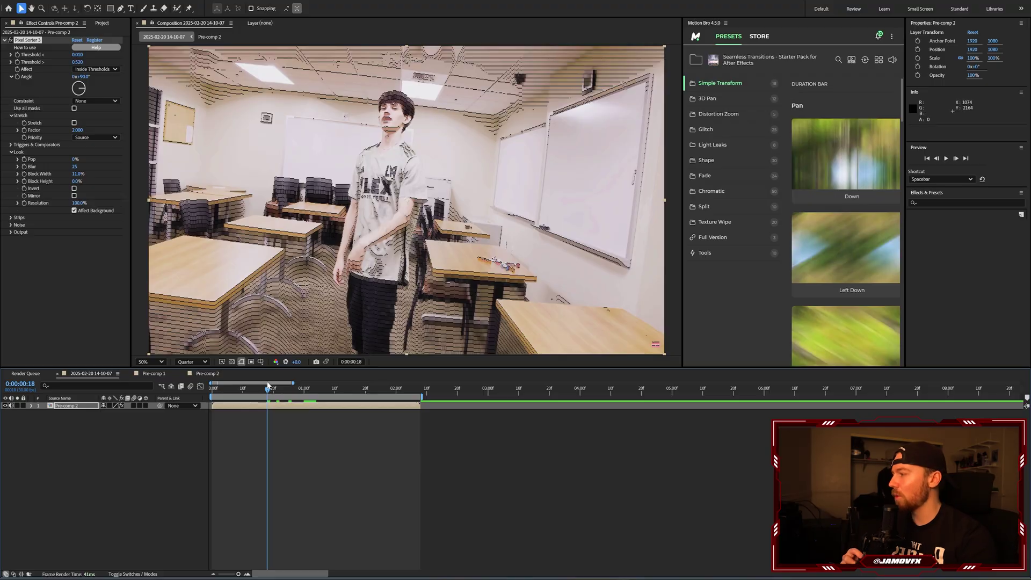
{"action": "key", "text": "space"}
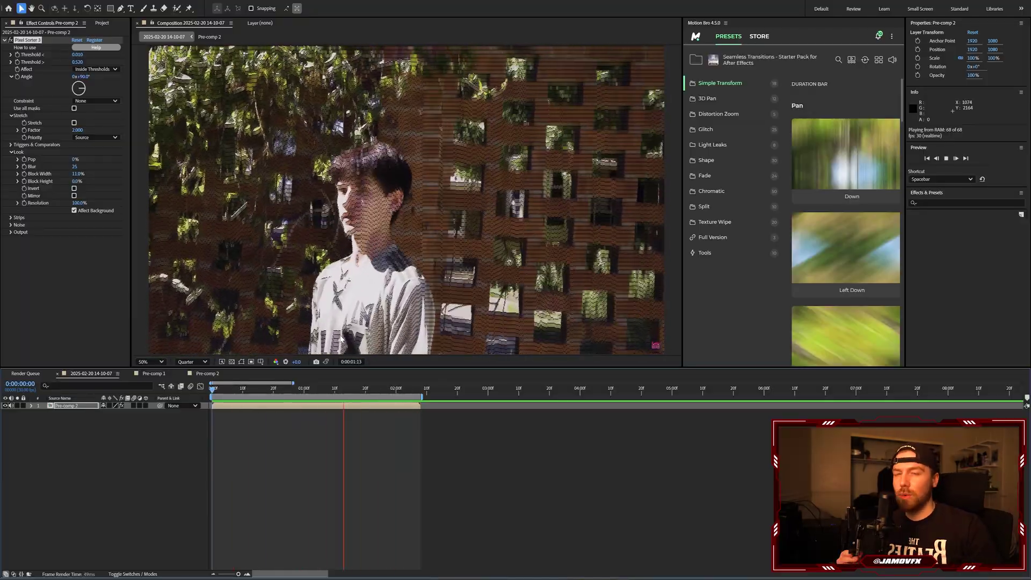
{"action": "left_click_drag", "start_coordinate": [76, 173], "coordinate": [65, 172]}
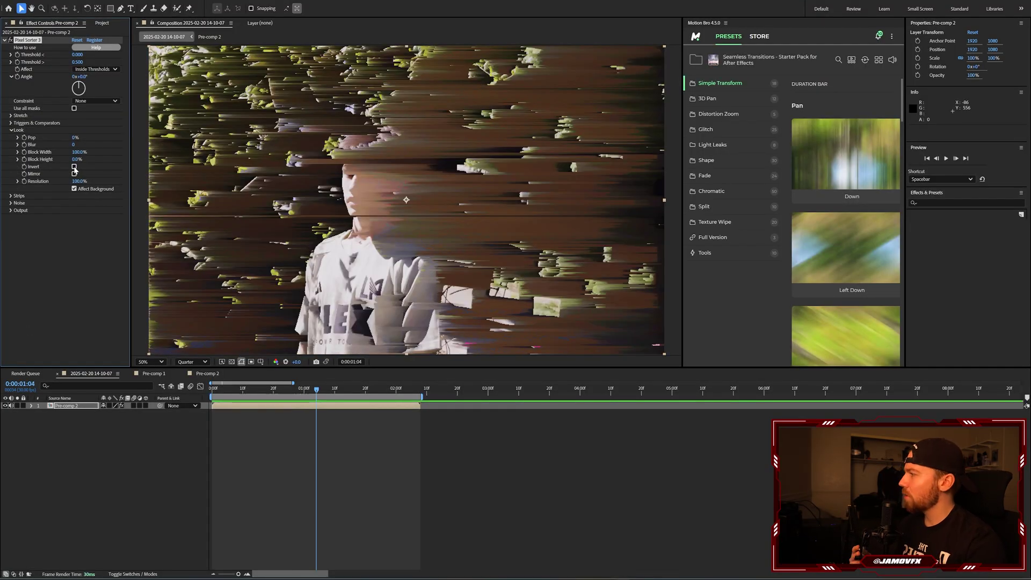
- Turn on Invert and Mirror for the pixel sort, back at frame 0:00:00:16
{"action": "left_click", "coordinate": [74, 167]}
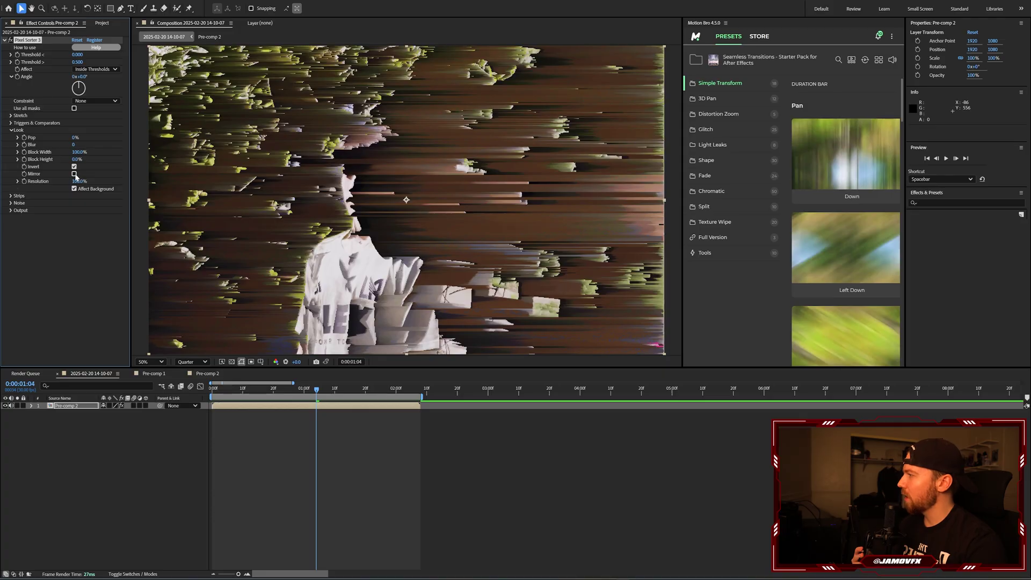
{"action": "left_click", "coordinate": [74, 167]}
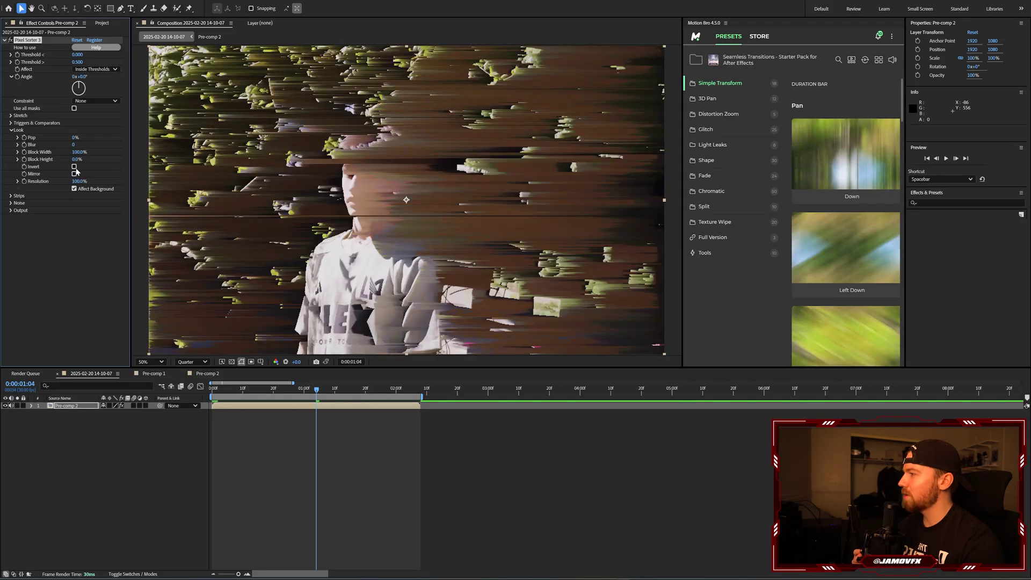
{"action": "left_click", "coordinate": [75, 167]}
{"action": "left_click", "coordinate": [74, 174]}
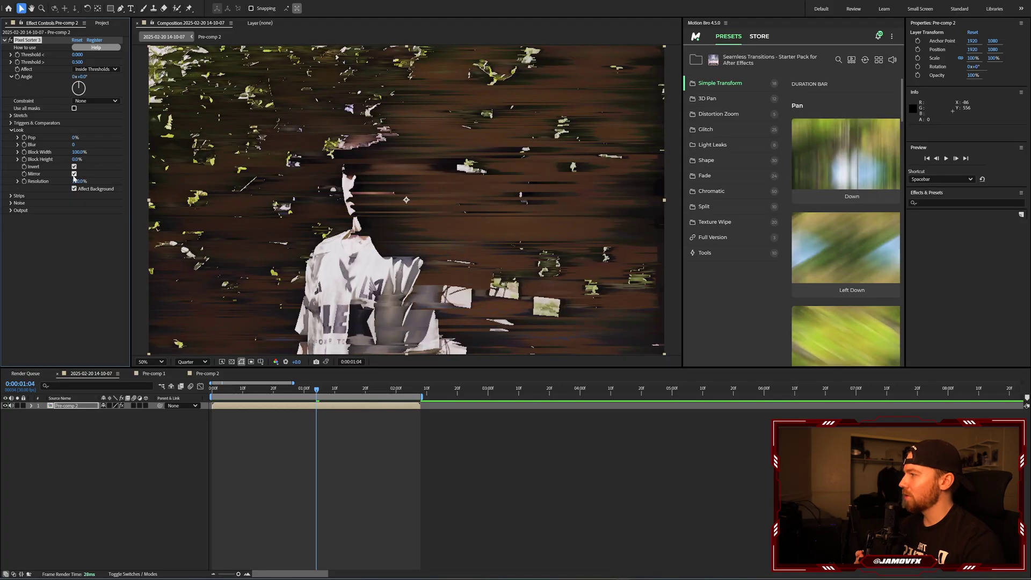
{"action": "mouse_move", "coordinate": [322, 388]}
{"action": "left_mouse_down"}
{"action": "mouse_move", "coordinate": [338, 389]}
{"action": "mouse_move", "coordinate": [265, 393]}
{"action": "mouse_move", "coordinate": [317, 389]}
{"action": "mouse_move", "coordinate": [292, 398]}
{"action": "mouse_move", "coordinate": [313, 389]}
{"action": "mouse_move", "coordinate": [303, 390]}
{"action": "left_mouse_up"}
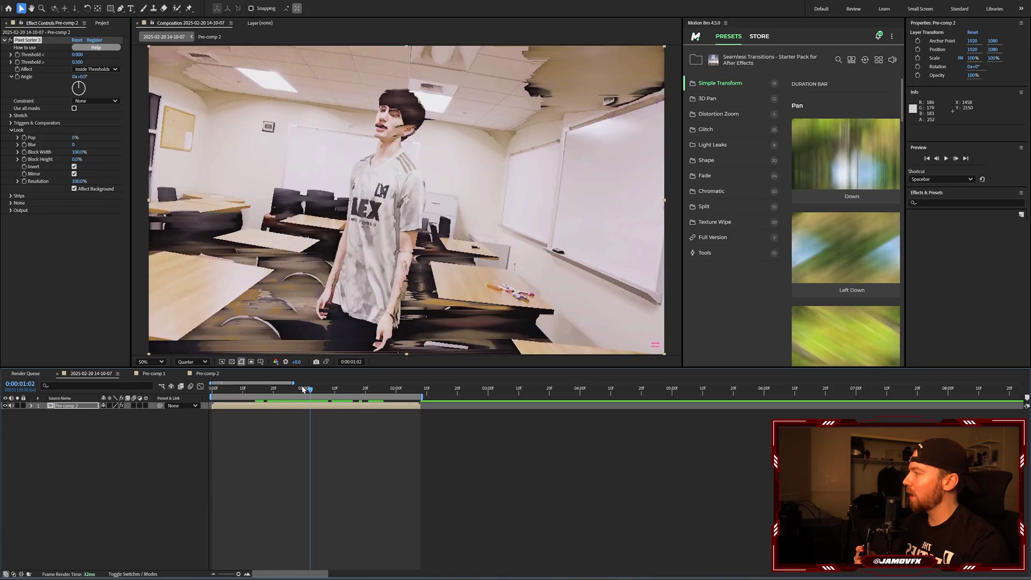
- In the Strips settings, set Offset to 16% and try Offset Random values
{"action": "left_click", "coordinate": [12, 196]}
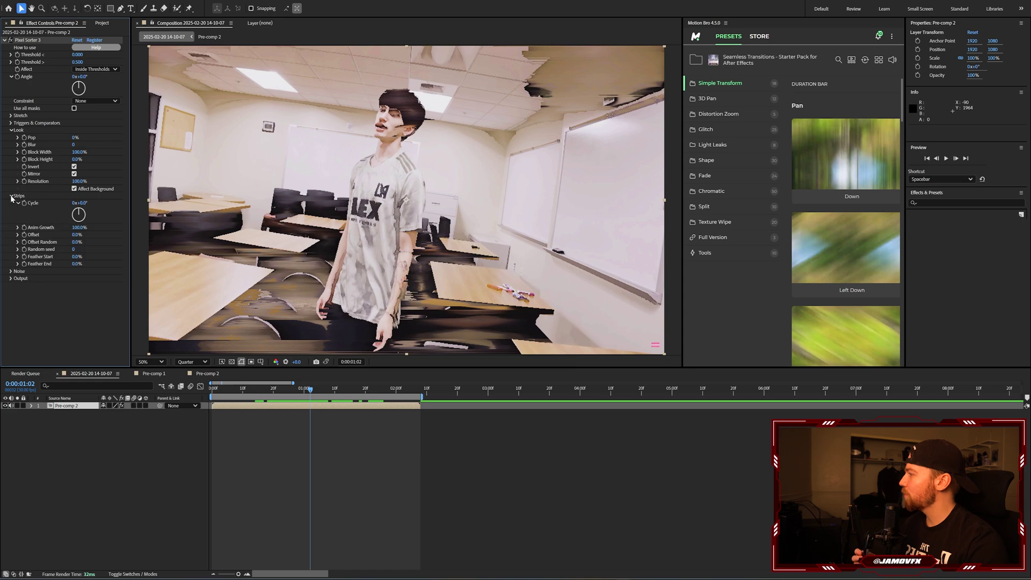
{"action": "left_click_drag", "start_coordinate": [309, 391], "coordinate": [314, 392]}
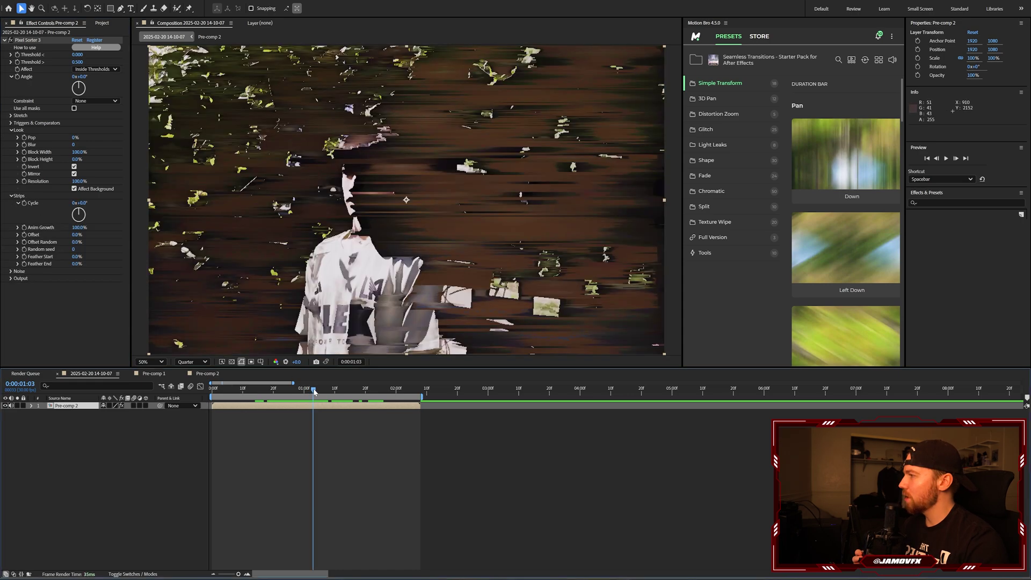
{"action": "mouse_move", "coordinate": [77, 235]}
{"action": "left_mouse_down"}
{"action": "mouse_move", "coordinate": [104, 235]}
{"action": "mouse_move", "coordinate": [75, 237]}
{"action": "mouse_move", "coordinate": [89, 236]}
{"action": "mouse_move", "coordinate": [72, 248]}
{"action": "mouse_move", "coordinate": [83, 242]}
{"action": "left_mouse_up"}
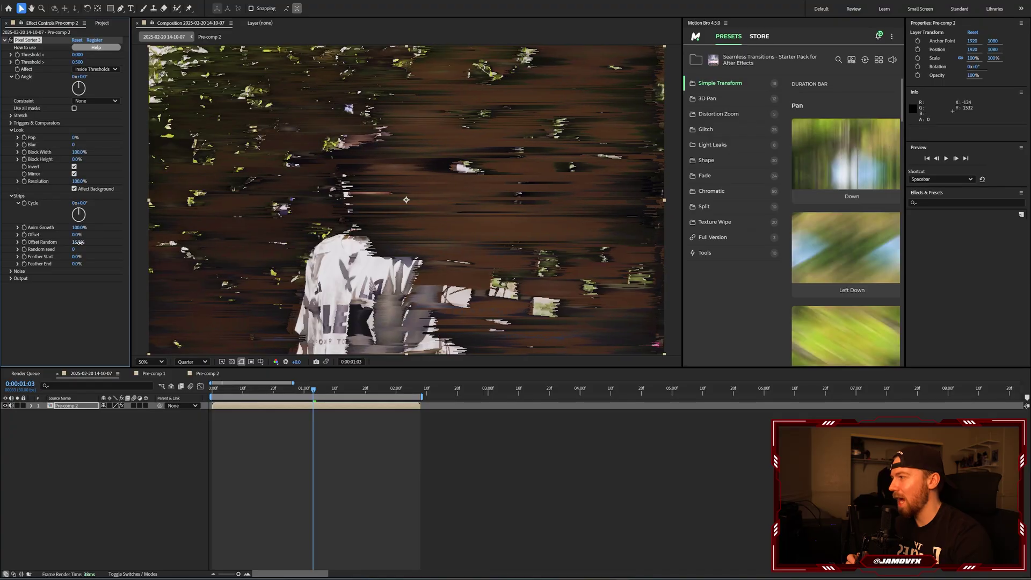
{"action": "left_click_drag", "start_coordinate": [94, 242], "coordinate": [72, 242]}
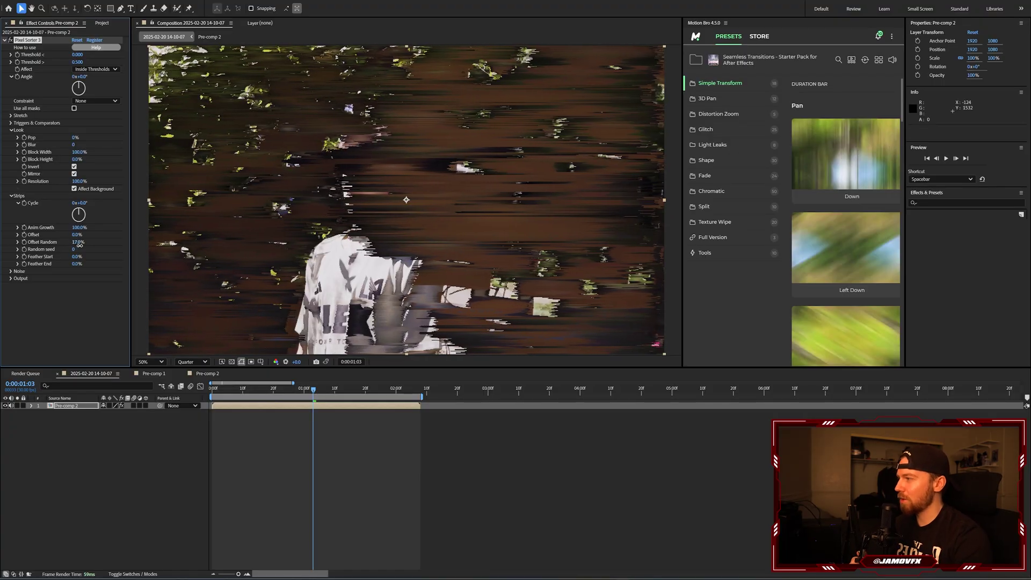
{"action": "left_click_drag", "start_coordinate": [80, 246], "coordinate": [84, 249]}
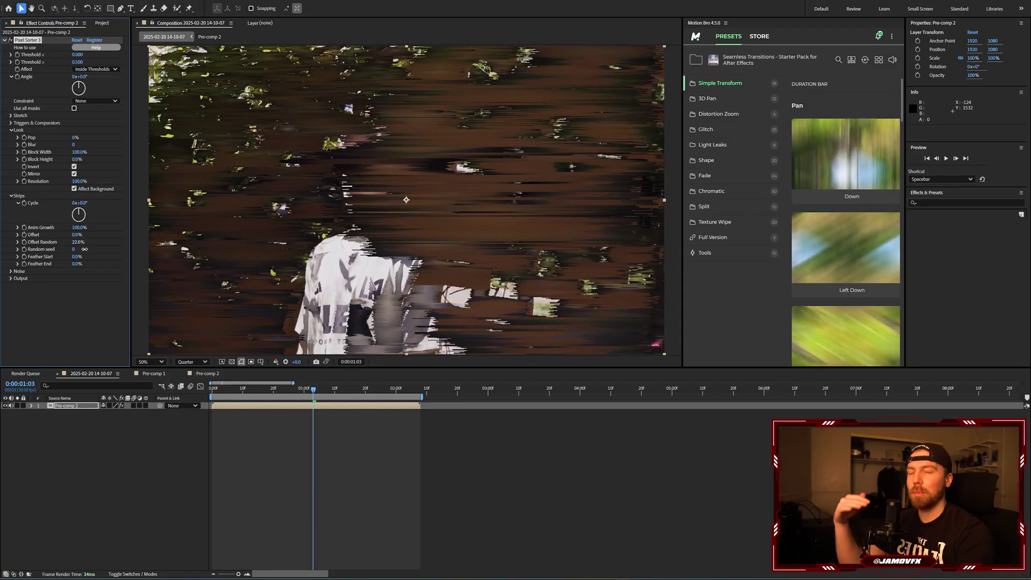
{"action": "mouse_move", "coordinate": [84, 249]}
{"action": "left_mouse_down"}
{"action": "mouse_move", "coordinate": [103, 244]}
{"action": "mouse_move", "coordinate": [83, 246]}
{"action": "left_mouse_up"}
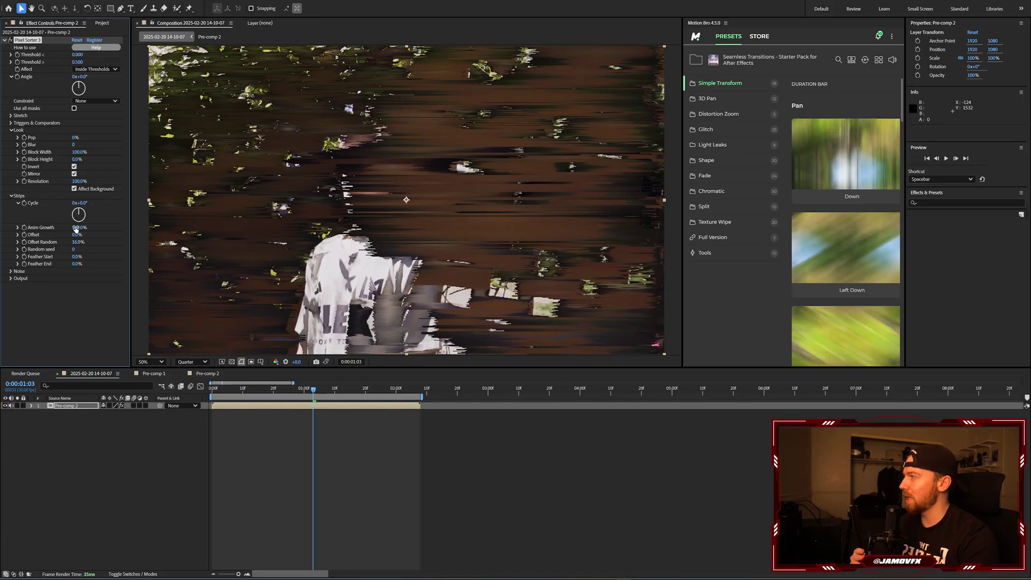
- Try Angle 123° and Random seed 5200, undoing both back to 0
{"action": "left_click_drag", "start_coordinate": [81, 100], "coordinate": [60, 79]}
{"action": "key", "text": "ctrl+z"}
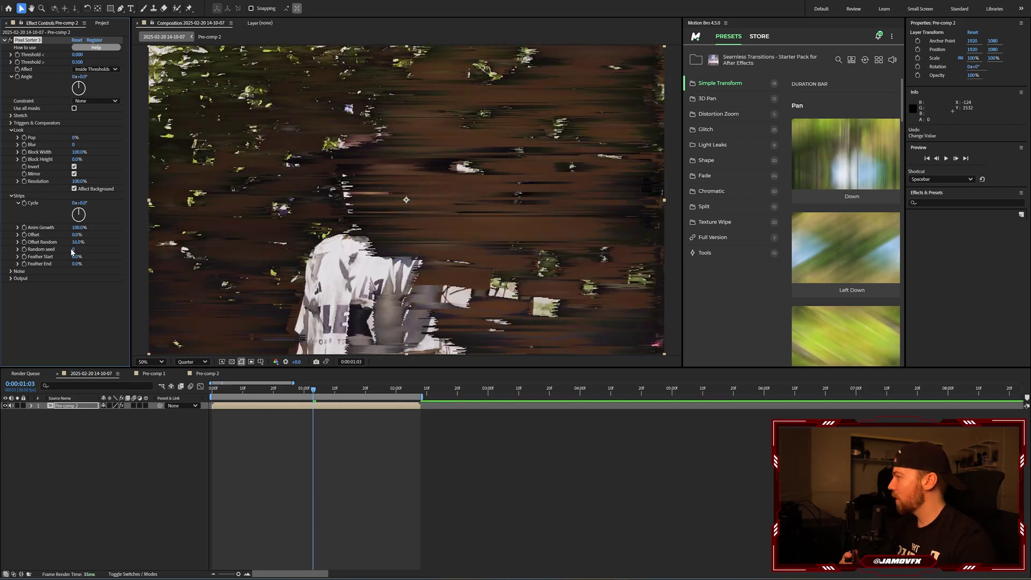
{"action": "left_click_drag", "start_coordinate": [73, 249], "coordinate": [94, 249]}
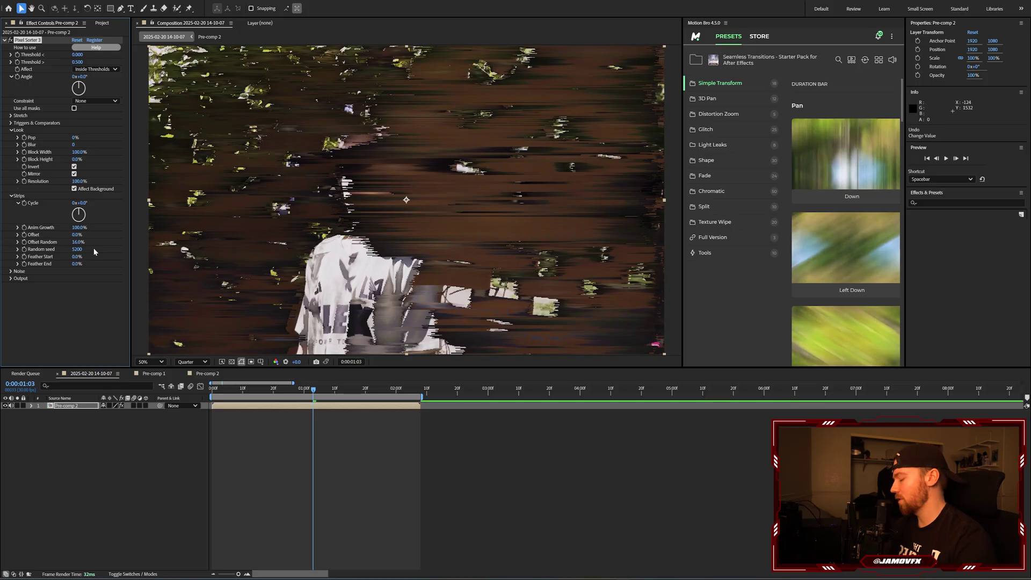
{"action": "key", "text": "ctrl+z"}
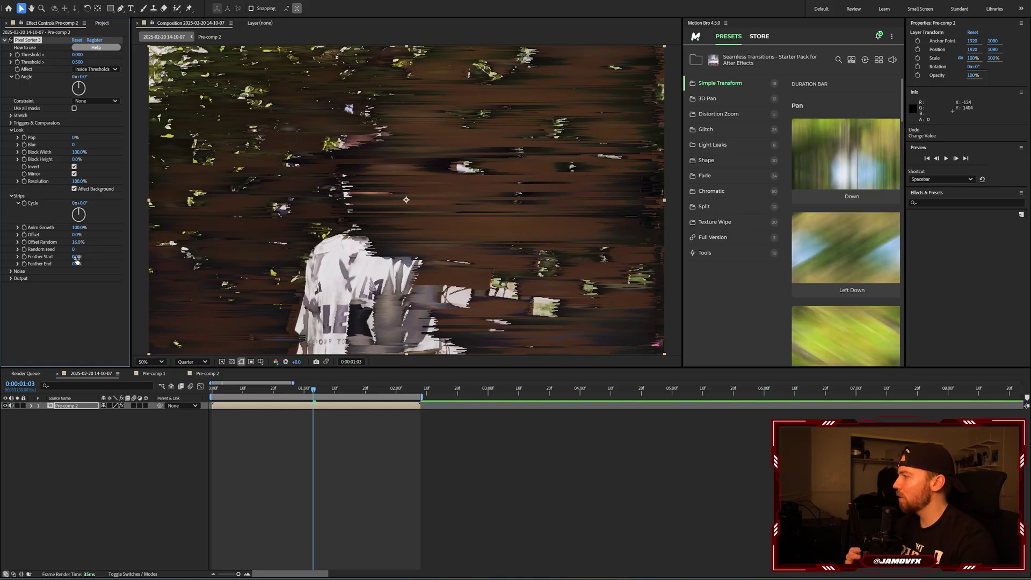
- Set Feather Start to 5% and Feather End to about 9%, then reselect Pre-comp 2
{"action": "left_click_drag", "start_coordinate": [76, 260], "coordinate": [78, 257]}
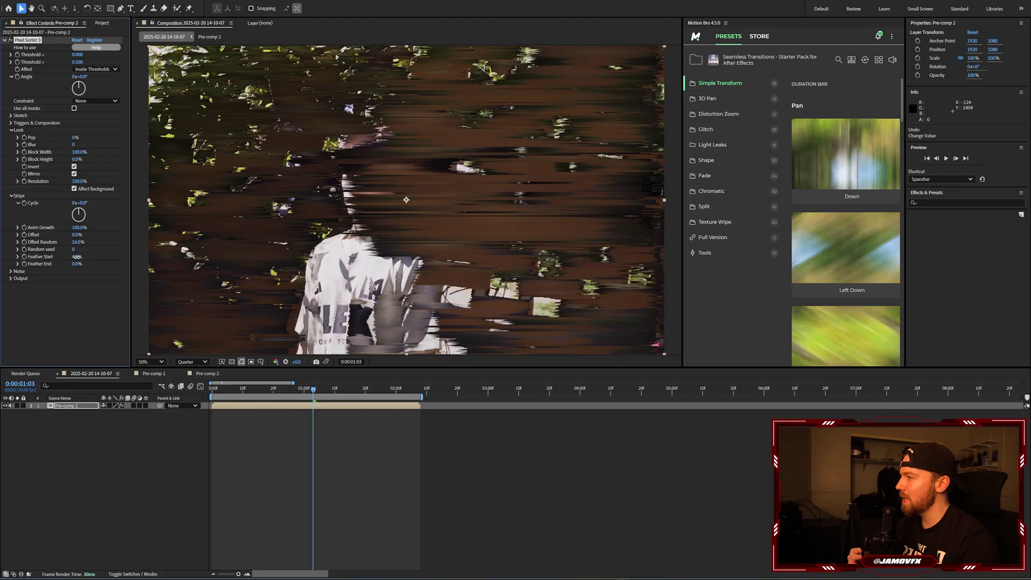
{"action": "scroll", "coordinate": [365, 203], "scroll_direction": "up", "scroll_amount": 2}
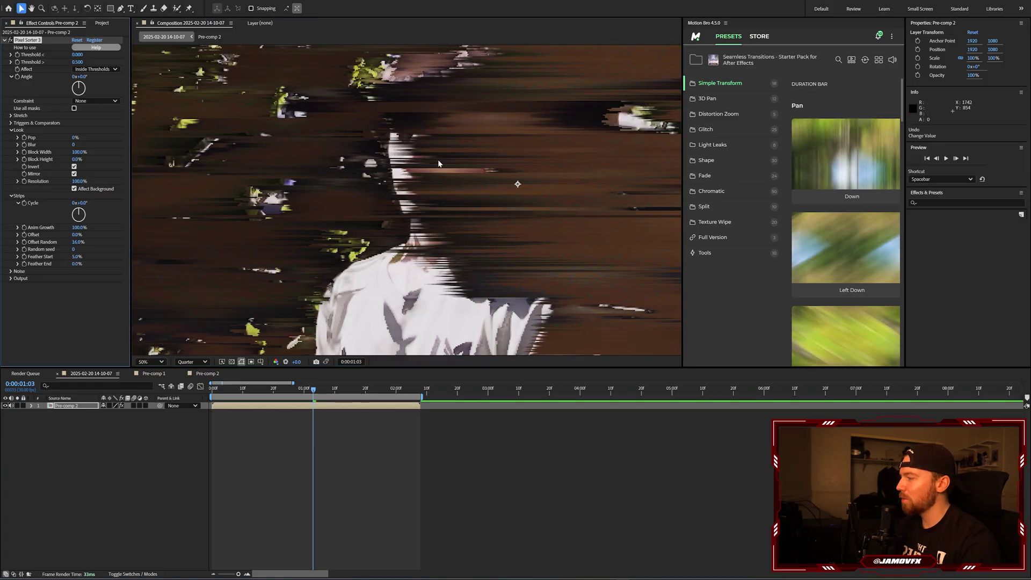
{"action": "scroll", "coordinate": [425, 191], "scroll_direction": "down", "scroll_amount": 2}
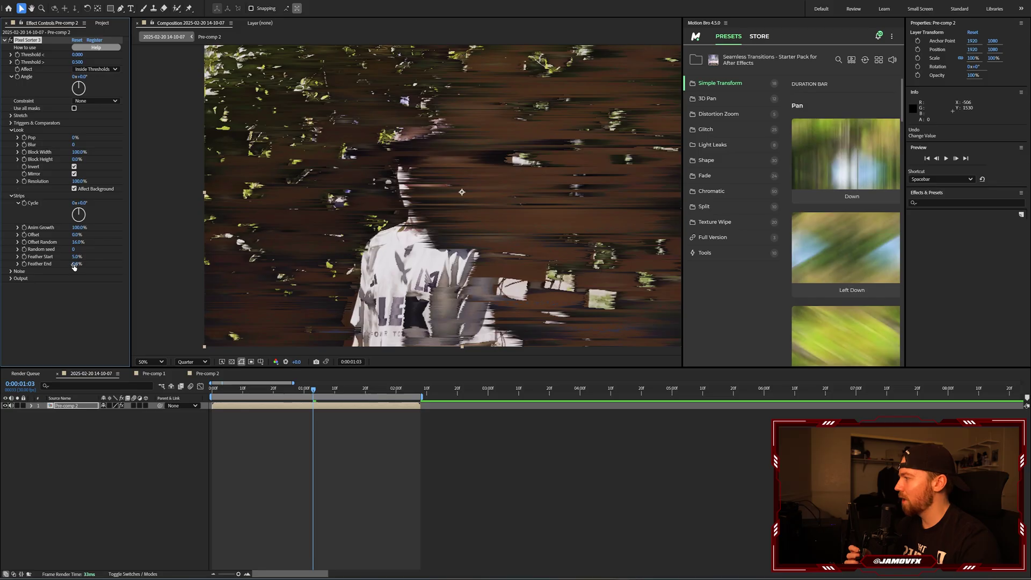
{"action": "key", "text": "Return"}
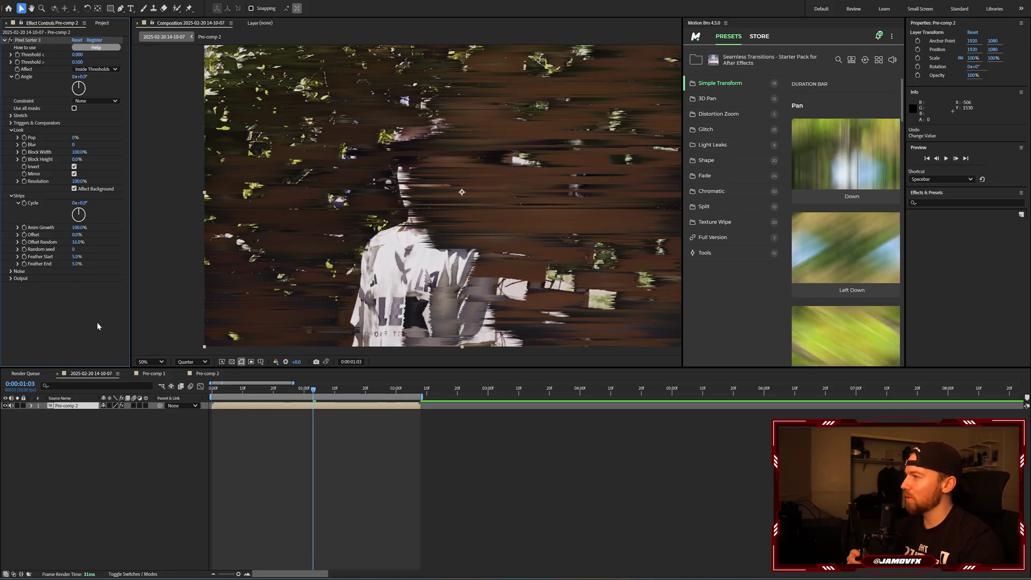
{"action": "scroll", "coordinate": [458, 202], "scroll_direction": "up", "scroll_amount": 2}
{"action": "left_click_drag", "start_coordinate": [477, 197], "coordinate": [417, 214]}
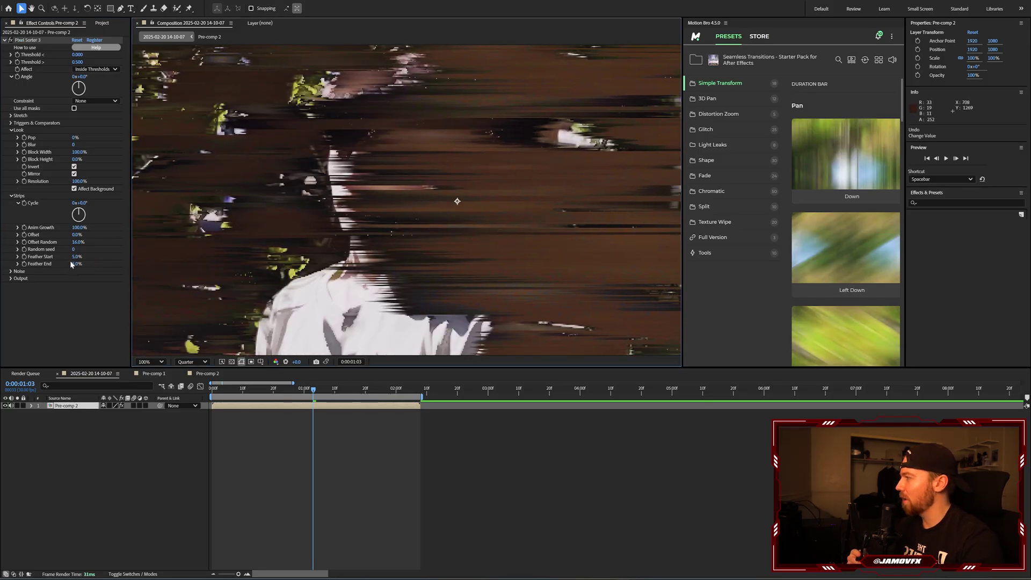
{"action": "left_click_drag", "start_coordinate": [73, 264], "coordinate": [79, 263]}
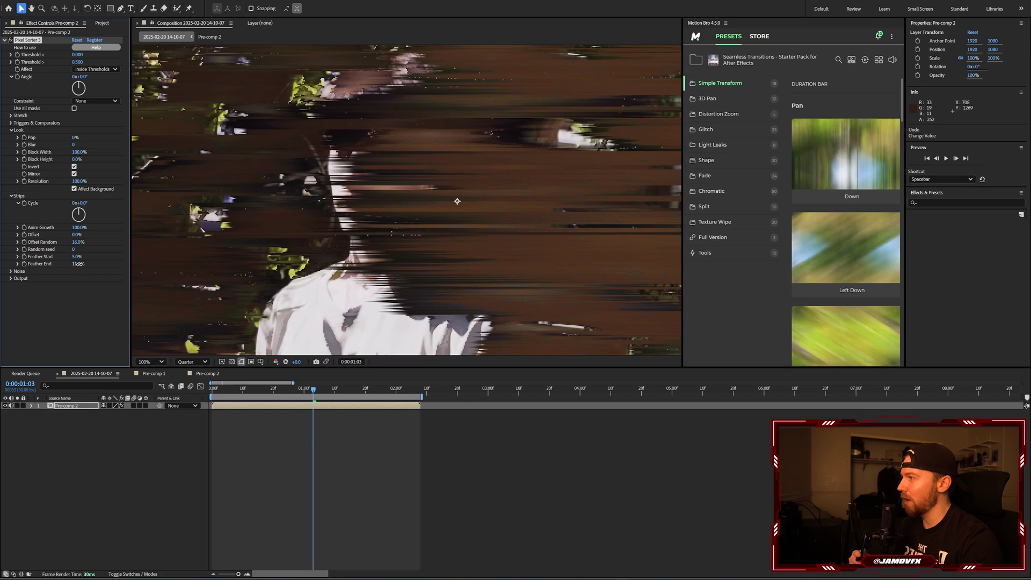
{"action": "scroll", "coordinate": [373, 202], "scroll_direction": "down", "scroll_amount": 2}
{"action": "left_click", "coordinate": [310, 422]}
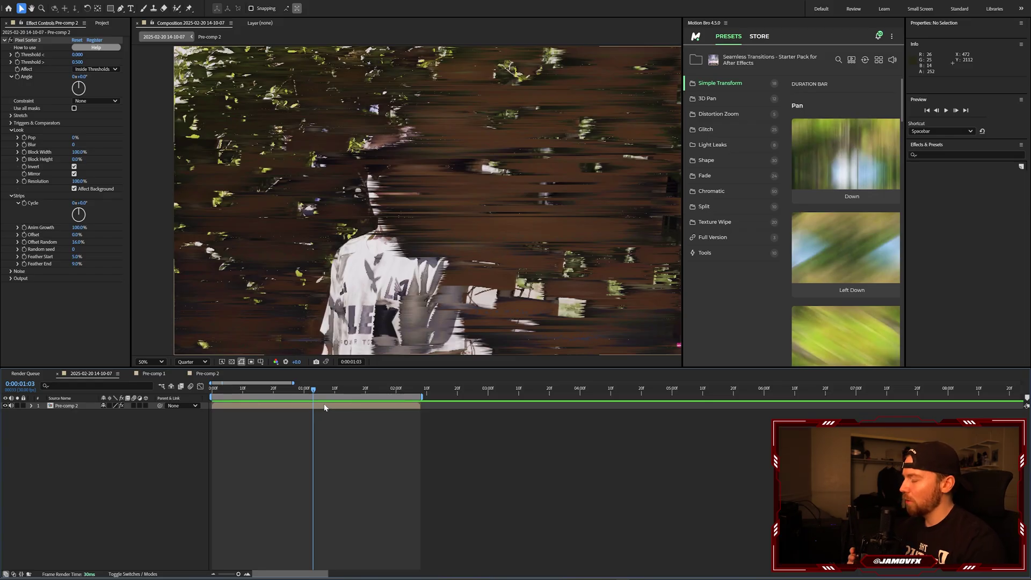
{"action": "left_click", "coordinate": [328, 406]}
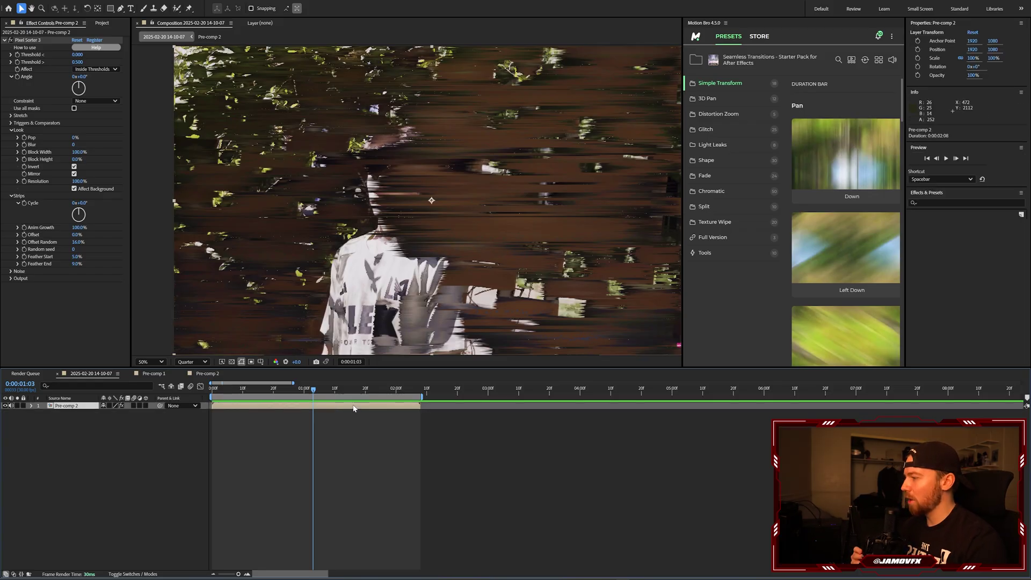
- Inside Pre-comp 2, slide the brick-wall clip earlier and show its Opacity at 0:00:00:25
{"action": "double_click", "coordinate": [359, 408]}
{"action": "left_click", "coordinate": [599, 406]}
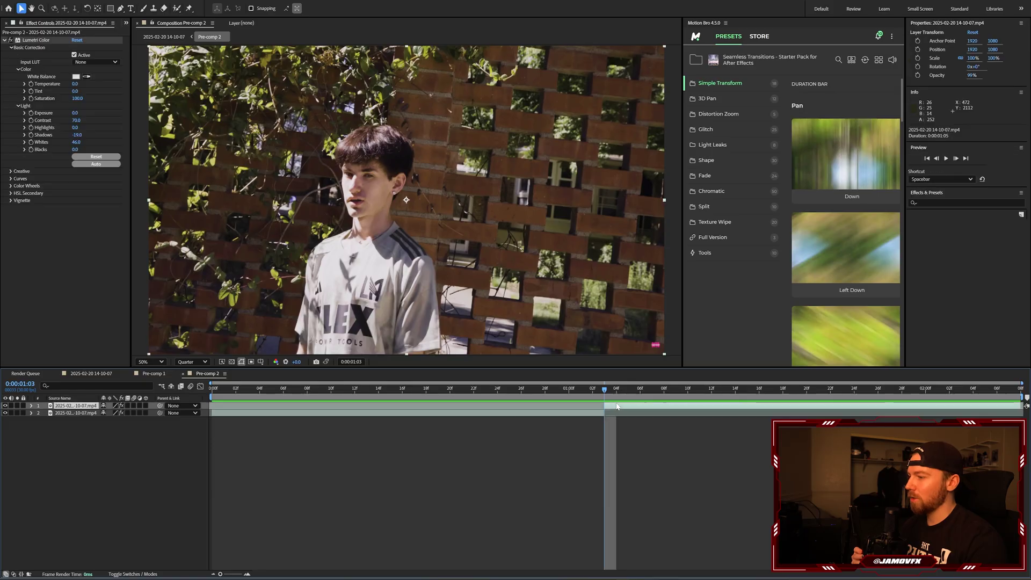
{"action": "mouse_move", "coordinate": [605, 392]}
{"action": "left_mouse_down"}
{"action": "mouse_move", "coordinate": [564, 392]}
{"action": "mouse_move", "coordinate": [759, 392]}
{"action": "mouse_move", "coordinate": [605, 395]}
{"action": "left_mouse_up"}
{"action": "key", "text": "F2"}
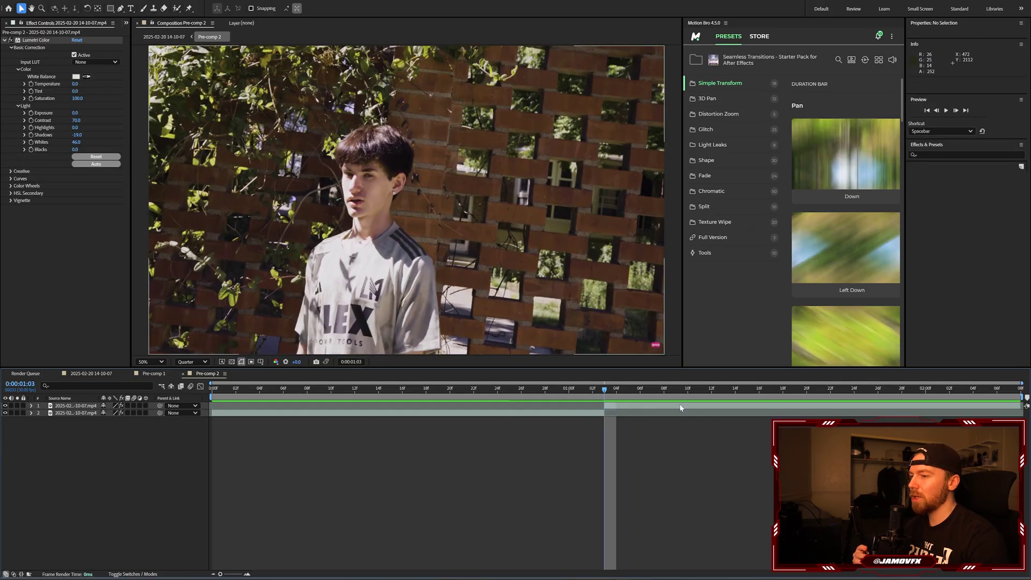
{"action": "left_click_drag", "start_coordinate": [777, 407], "coordinate": [688, 410]}
{"action": "left_click", "coordinate": [509, 392]}
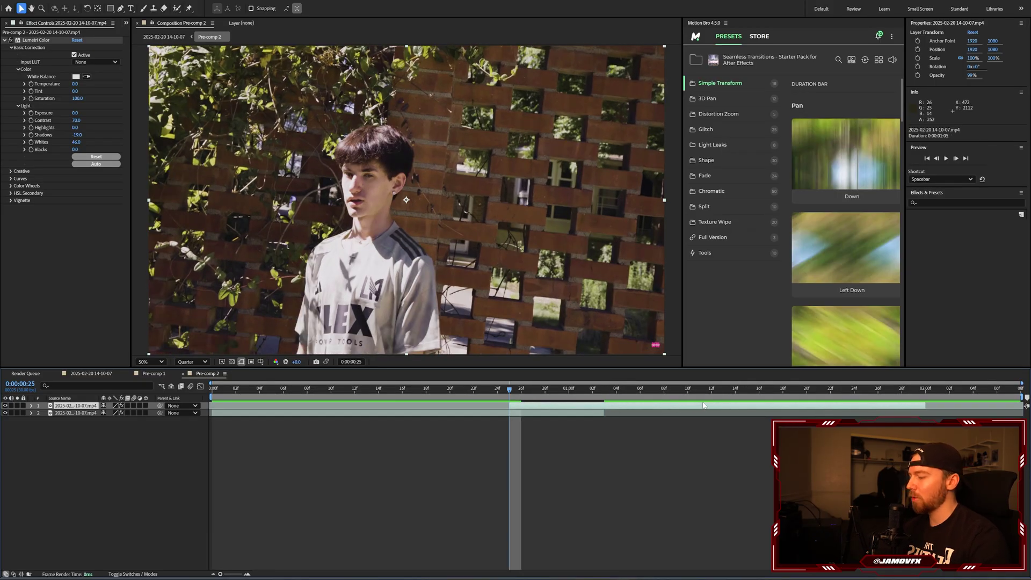
{"action": "key", "text": "t"}
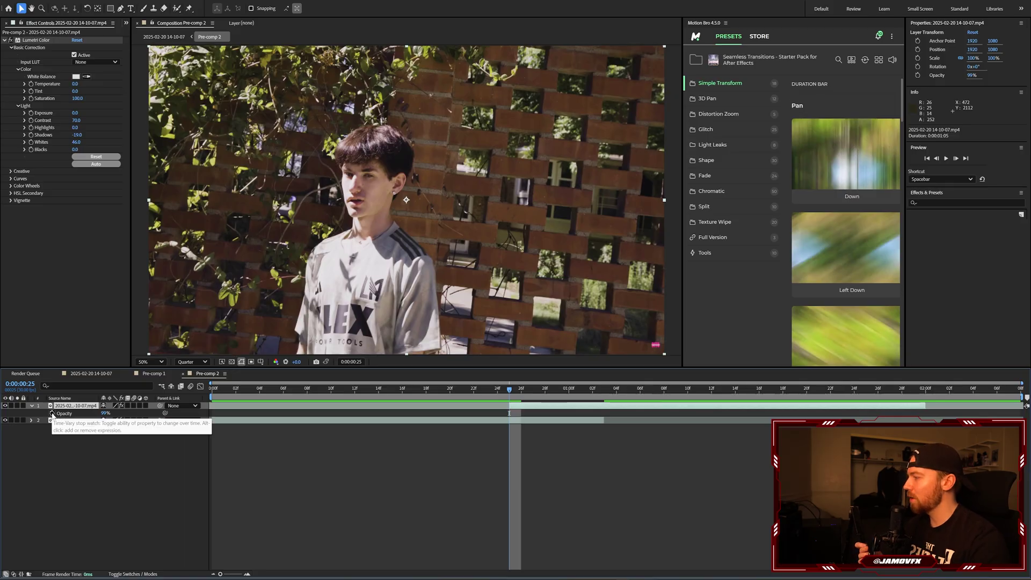
- Keyframe Opacity 0% at 0:00:00:25 and 100% at 0:00:01:02, then select both keyframes
{"action": "left_click", "coordinate": [52, 414]}
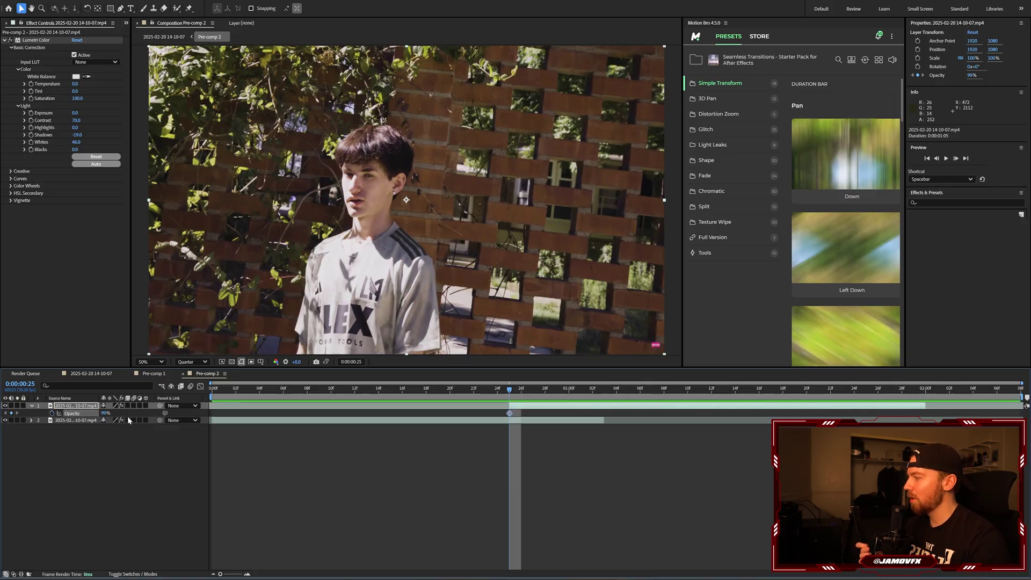
{"action": "left_click_drag", "start_coordinate": [105, 416], "coordinate": [52, 415]}
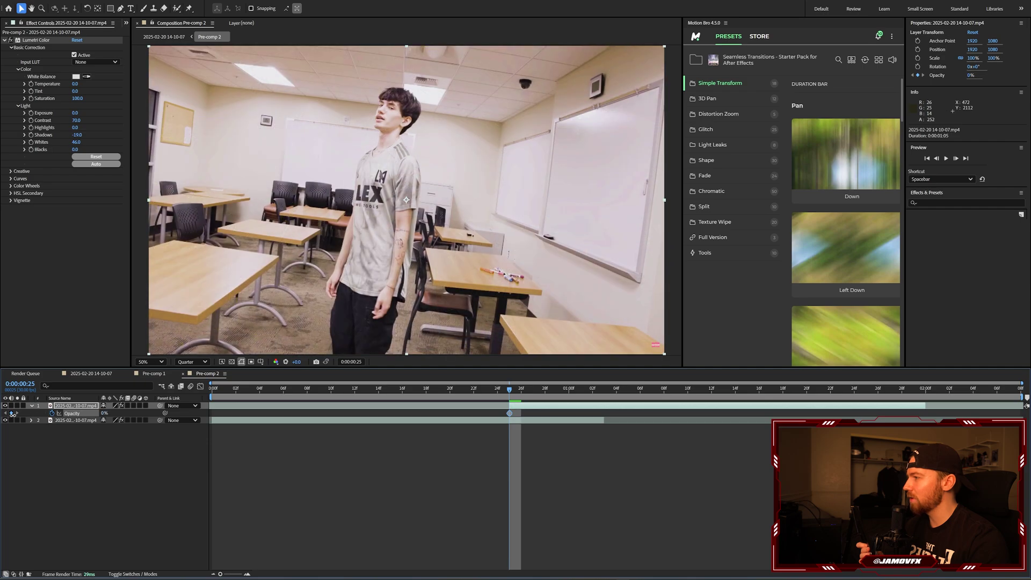
{"action": "left_click", "coordinate": [94, 449]}
{"action": "left_click", "coordinate": [595, 392]}
{"action": "left_click", "coordinate": [585, 405]}
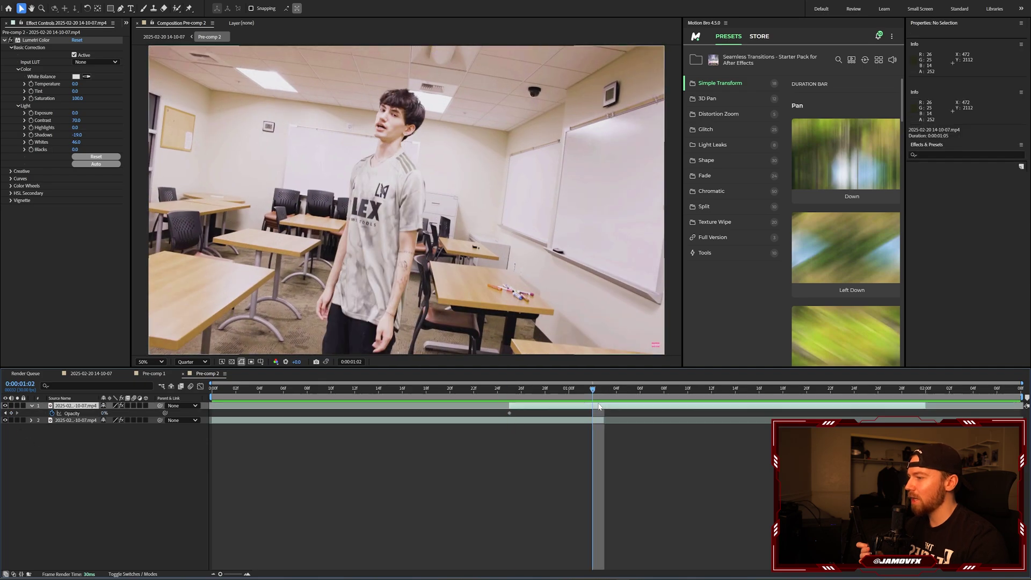
{"action": "left_click_drag", "start_coordinate": [104, 412], "coordinate": [161, 413]}
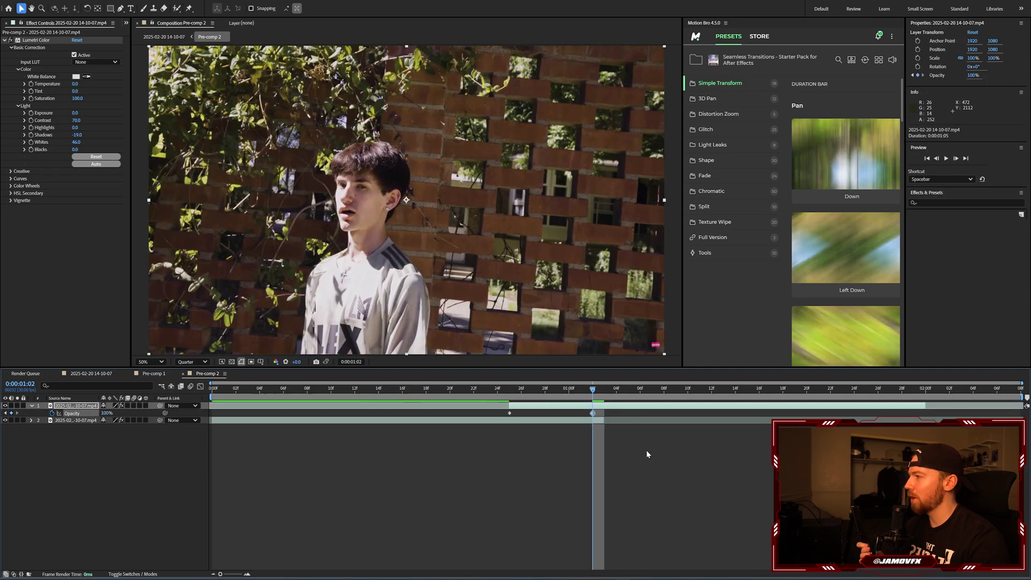
{"action": "left_click", "coordinate": [376, 483]}
{"action": "left_click", "coordinate": [545, 388]}
{"action": "left_click_drag", "start_coordinate": [610, 413], "coordinate": [475, 420]}
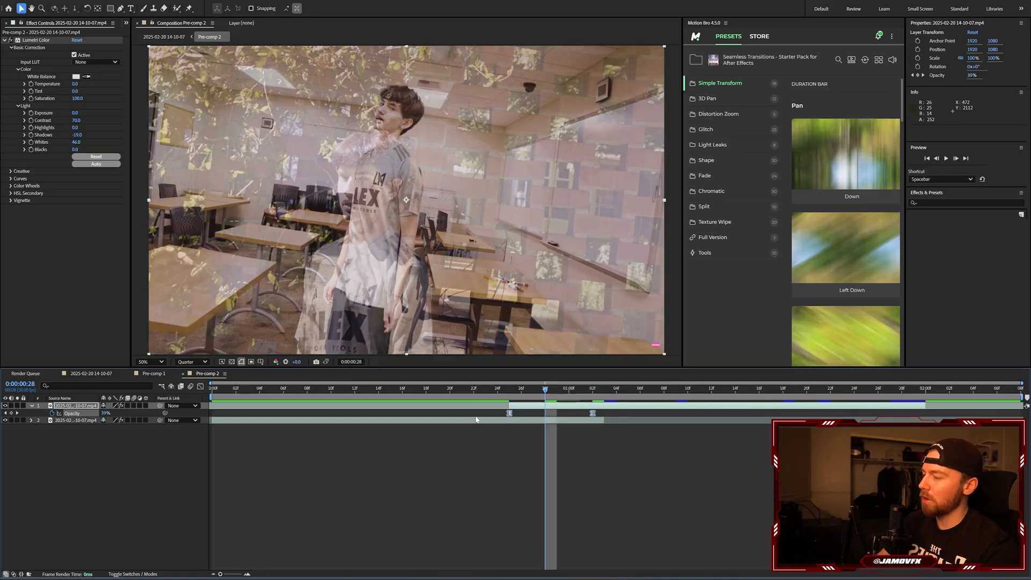
- Apply Easy Ease to both Opacity keyframes and scrub back before the fade
{"action": "right_click", "coordinate": [509, 413]}
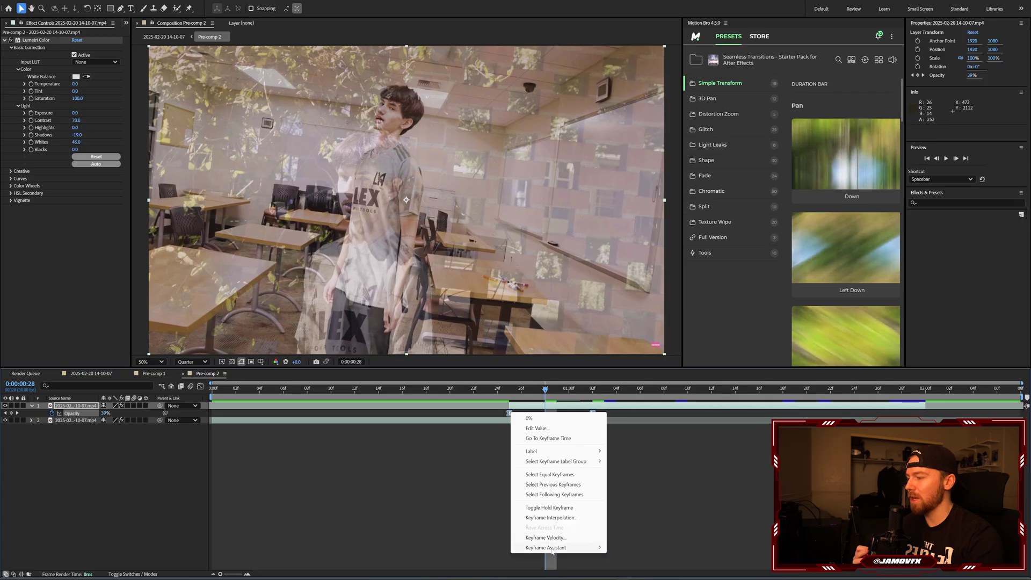
{"action": "mouse_move", "coordinate": [562, 551]}
{"action": "left_click", "coordinate": [648, 498]}
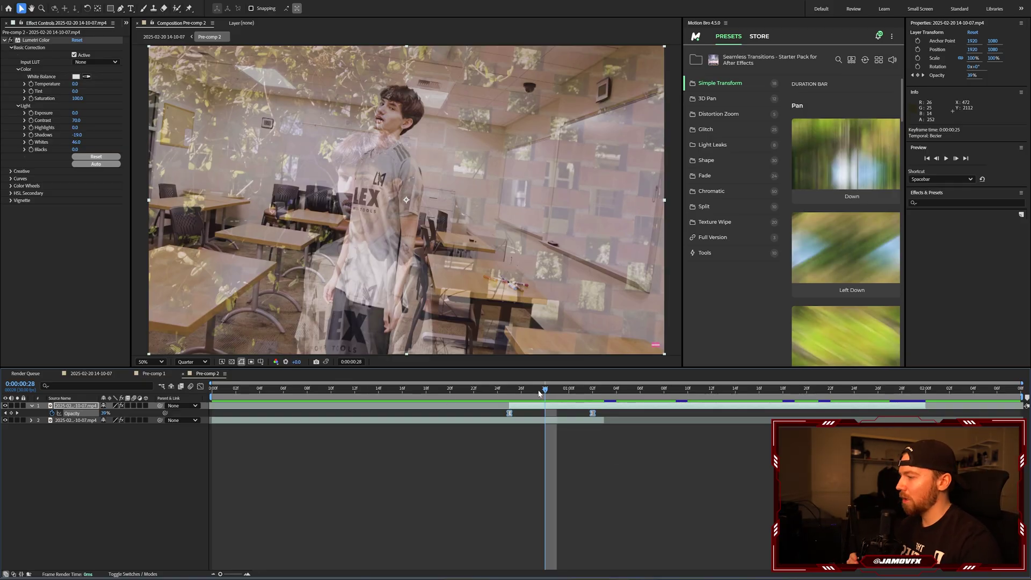
{"action": "left_click_drag", "start_coordinate": [539, 393], "coordinate": [462, 391]}
- Add the Tritone effect to the classroom clip using quick search
{"action": "left_click", "coordinate": [483, 421]}
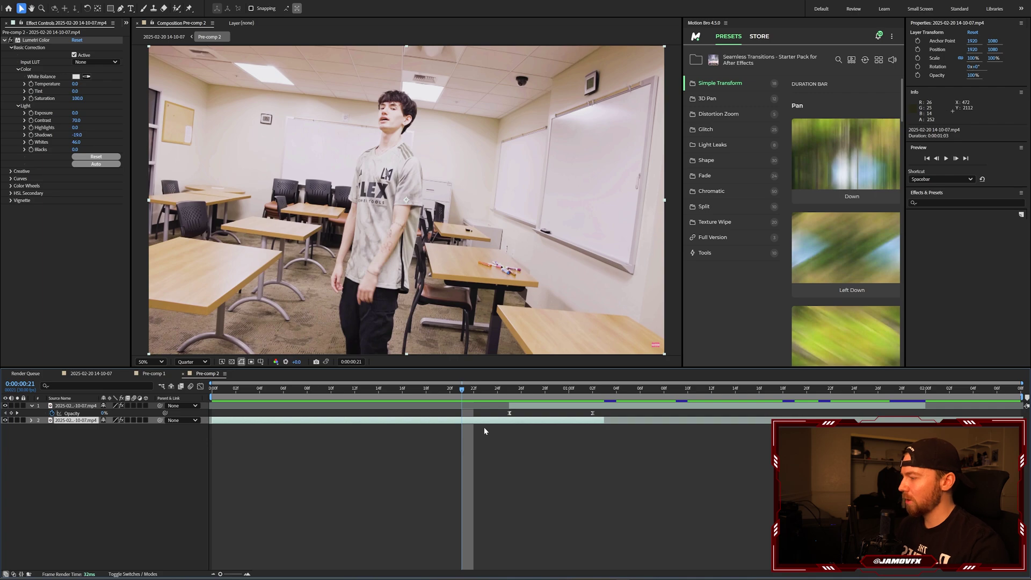
{"action": "key", "text": "ctrl+space"}
{"action": "type", "text": "tritone"}
{"action": "key", "text": "Return"}
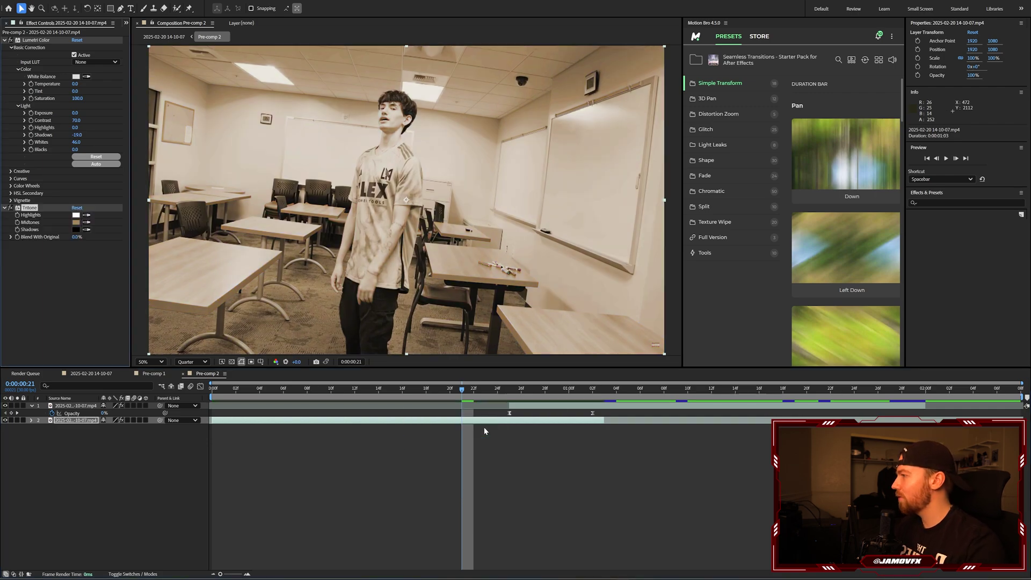
- Sample the brick wall's dark brown as the Tritone midtones, check it, and return to the main comp
{"action": "left_click", "coordinate": [593, 389]}
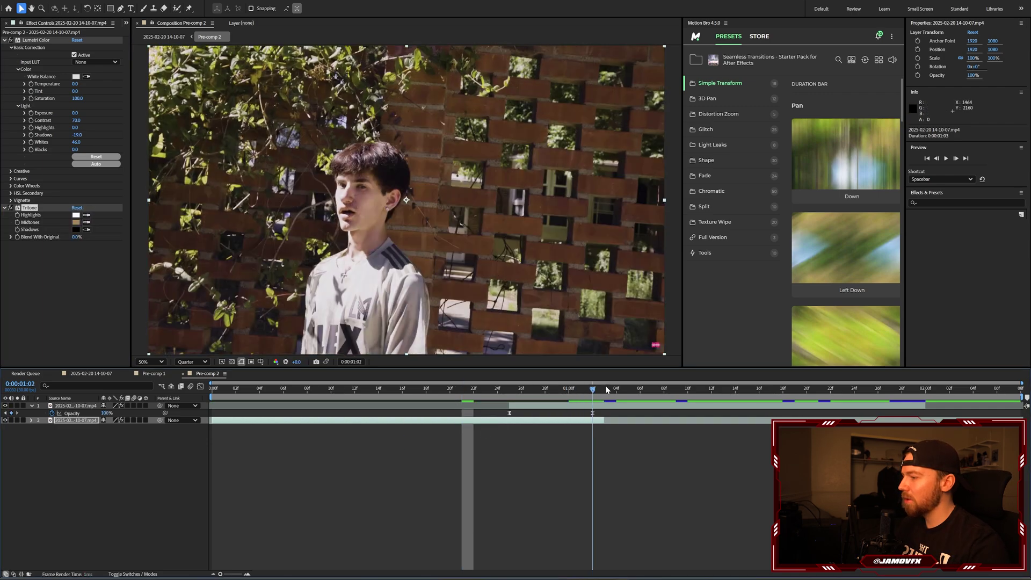
{"action": "left_click_drag", "start_coordinate": [607, 389], "coordinate": [637, 388]}
{"action": "left_click", "coordinate": [86, 222]}
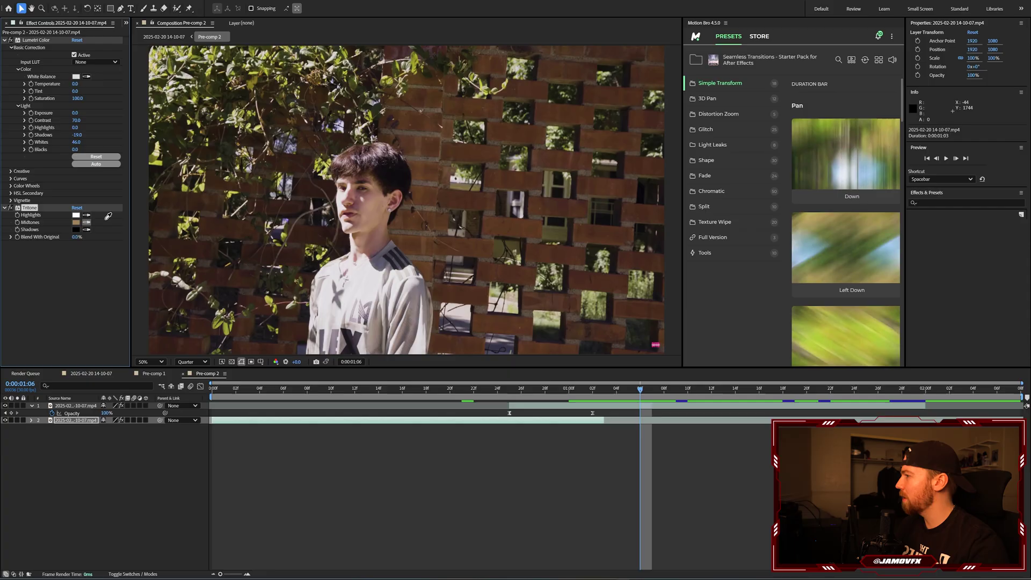
{"action": "left_click", "coordinate": [468, 147]}
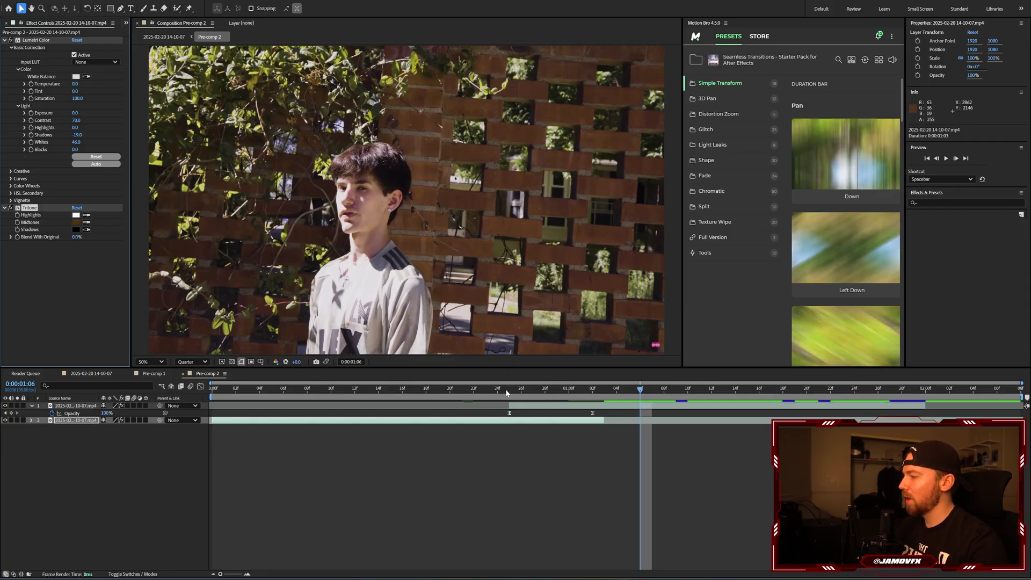
{"action": "left_click_drag", "start_coordinate": [506, 393], "coordinate": [450, 389]}
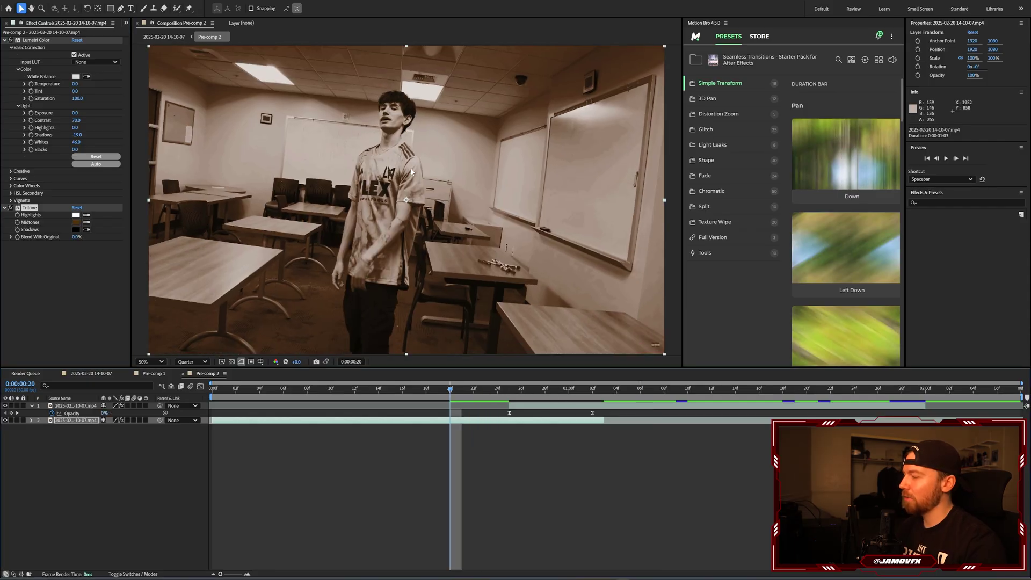
{"action": "left_click_drag", "start_coordinate": [639, 388], "coordinate": [650, 396]}
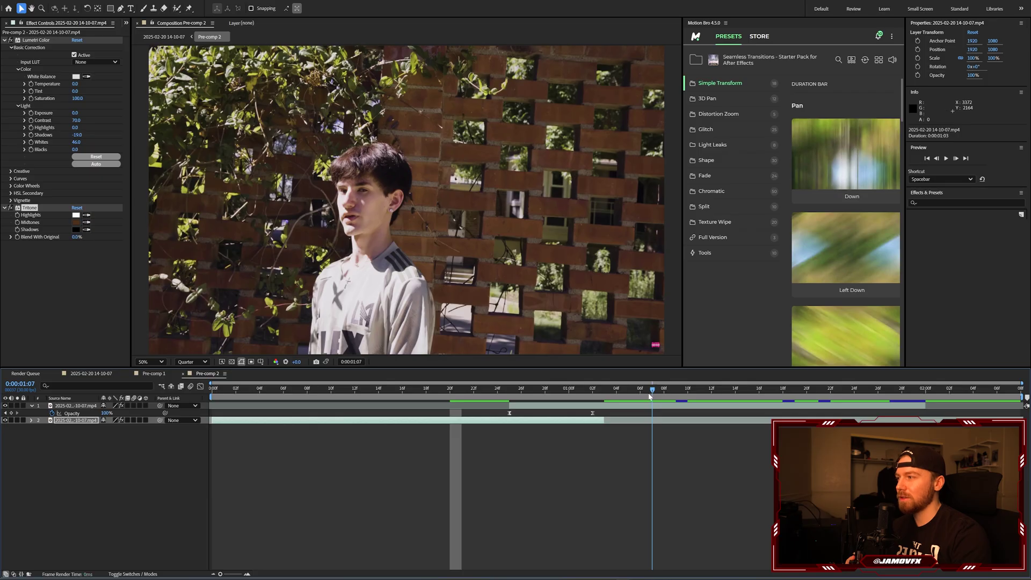
{"action": "key", "text": "Page_Up"}
{"action": "left_click", "coordinate": [94, 375]}
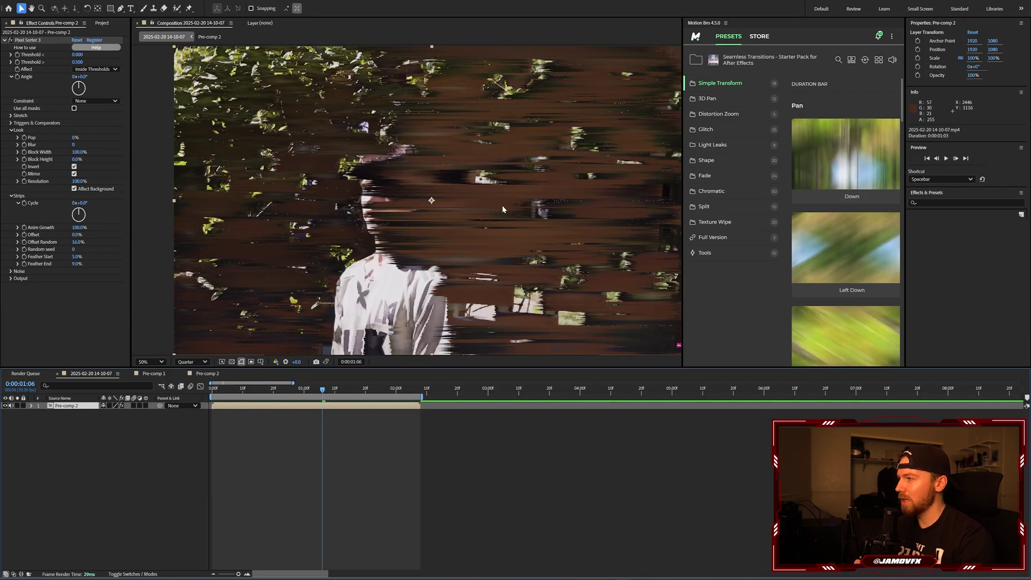
- Review the glitch transition, then open Pre-comp 2 and add Tritone to the classroom clip
{"action": "key", "text": "period"}
{"action": "key", "text": "period"}
{"action": "key", "text": "comma"}
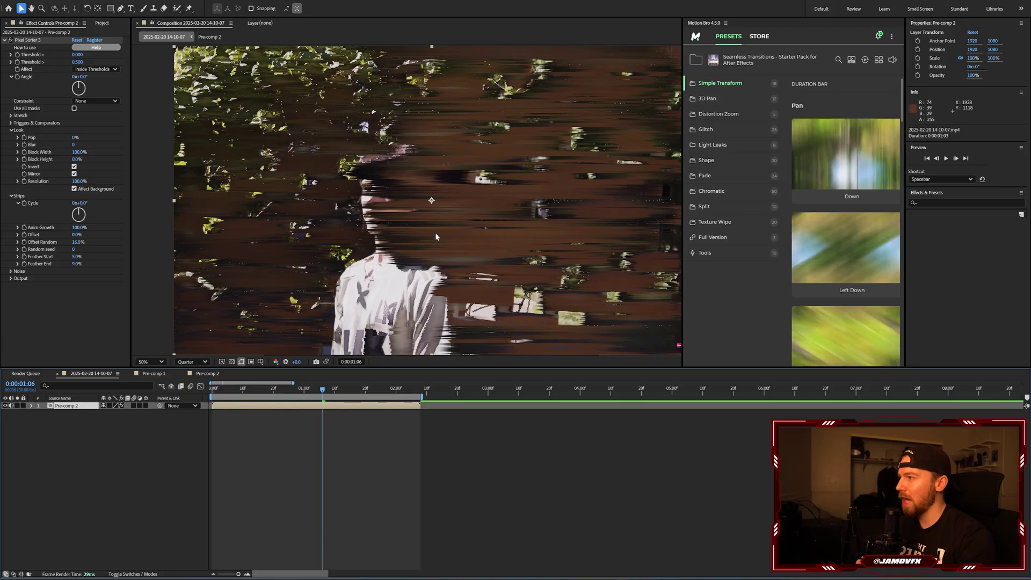
{"action": "left_click_drag", "start_coordinate": [301, 393], "coordinate": [278, 389]}
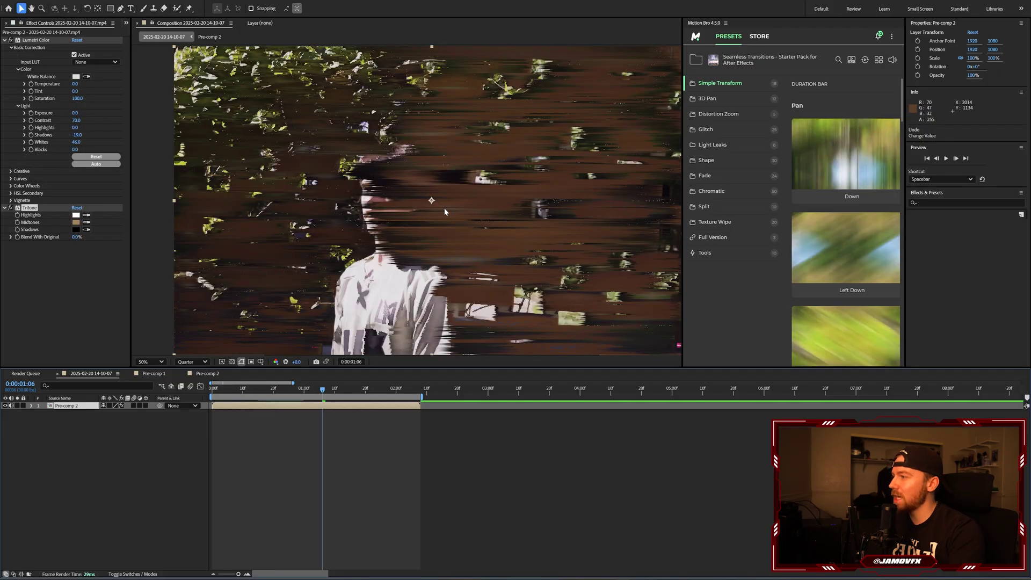
{"action": "mouse_move", "coordinate": [293, 392]}
{"action": "left_mouse_down"}
{"action": "mouse_move", "coordinate": [285, 394]}
{"action": "mouse_move", "coordinate": [357, 395]}
{"action": "mouse_move", "coordinate": [286, 396]}
{"action": "left_mouse_up"}
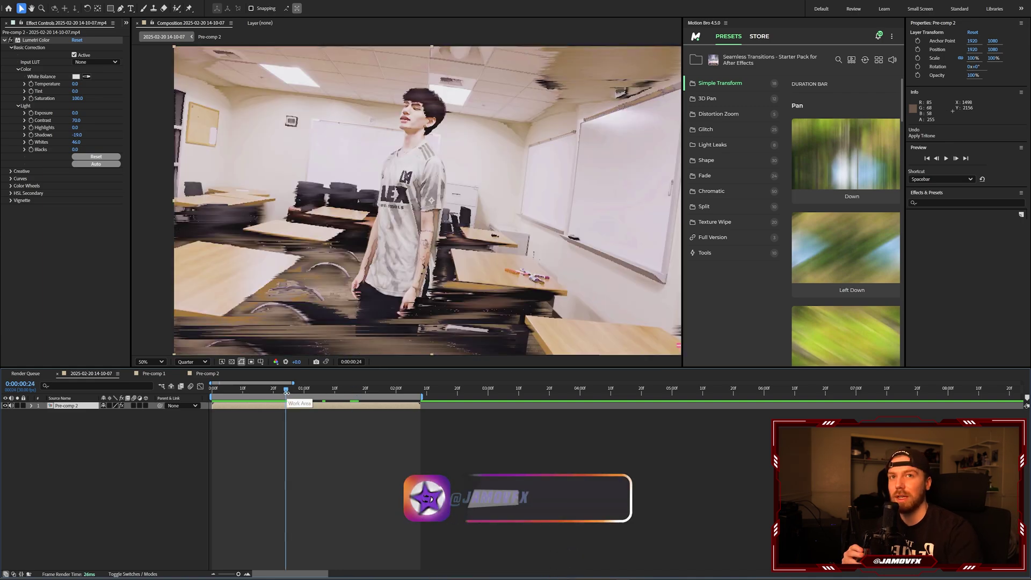
{"action": "double_click", "coordinate": [314, 406]}
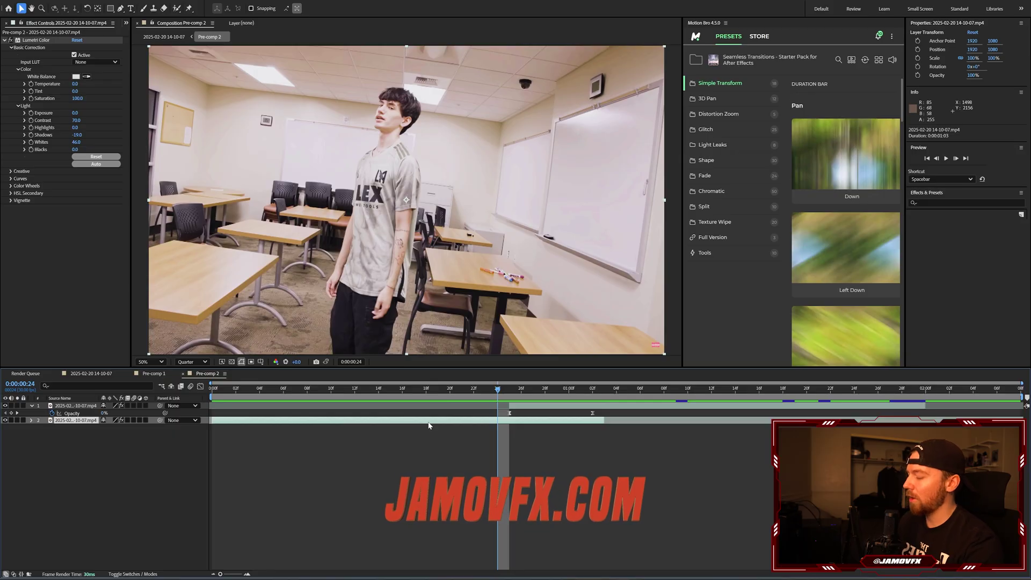
{"action": "key", "text": "ctrl+space"}
{"action": "type", "text": "tritone"}
{"action": "key", "text": "Return"}
- Set the Tritone midtones to the dark brown of the brick wall and return to the main composition
{"action": "key", "text": "space"}
{"action": "key", "text": "space"}
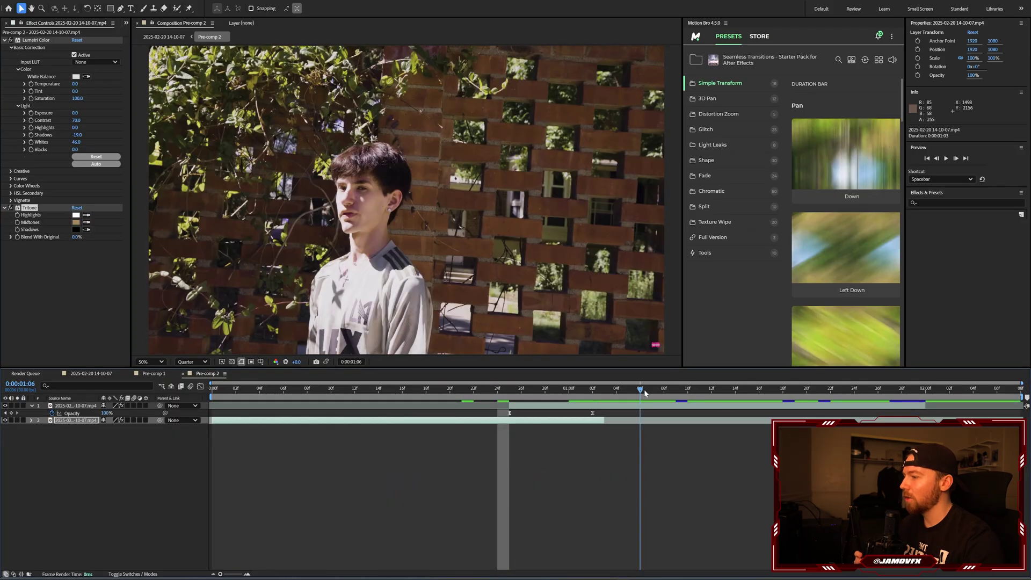
{"action": "left_click", "coordinate": [86, 222]}
{"action": "left_click", "coordinate": [467, 150]}
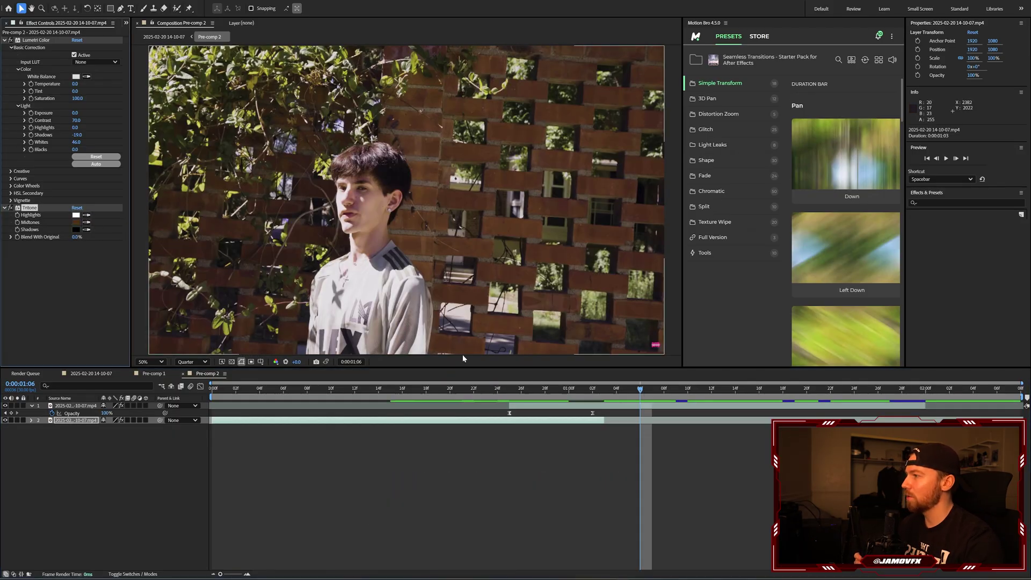
{"action": "left_click", "coordinate": [414, 388]}
{"action": "left_click", "coordinate": [78, 374]}
{"action": "left_click_drag", "start_coordinate": [265, 389], "coordinate": [312, 393]}
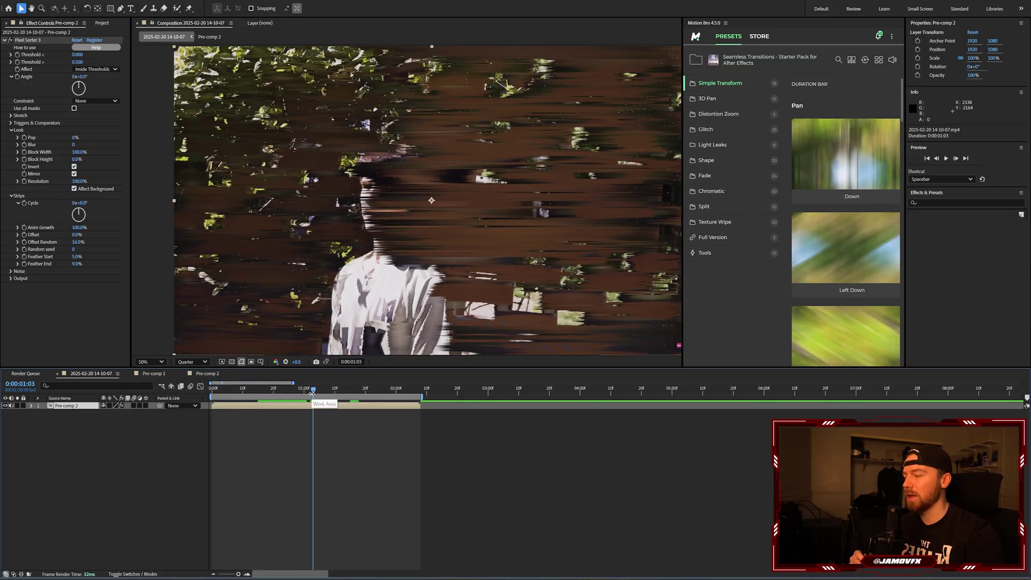
- Play the transition from the sepia classroom frame
{"action": "mouse_move", "coordinate": [312, 392]}
{"action": "left_mouse_down"}
{"action": "mouse_move", "coordinate": [280, 396]}
{"action": "mouse_move", "coordinate": [315, 394]}
{"action": "mouse_move", "coordinate": [293, 392]}
{"action": "mouse_move", "coordinate": [302, 393]}
{"action": "left_mouse_up"}
{"action": "key", "text": "space"}
{"action": "left_click_drag", "start_coordinate": [305, 393], "coordinate": [302, 394]}
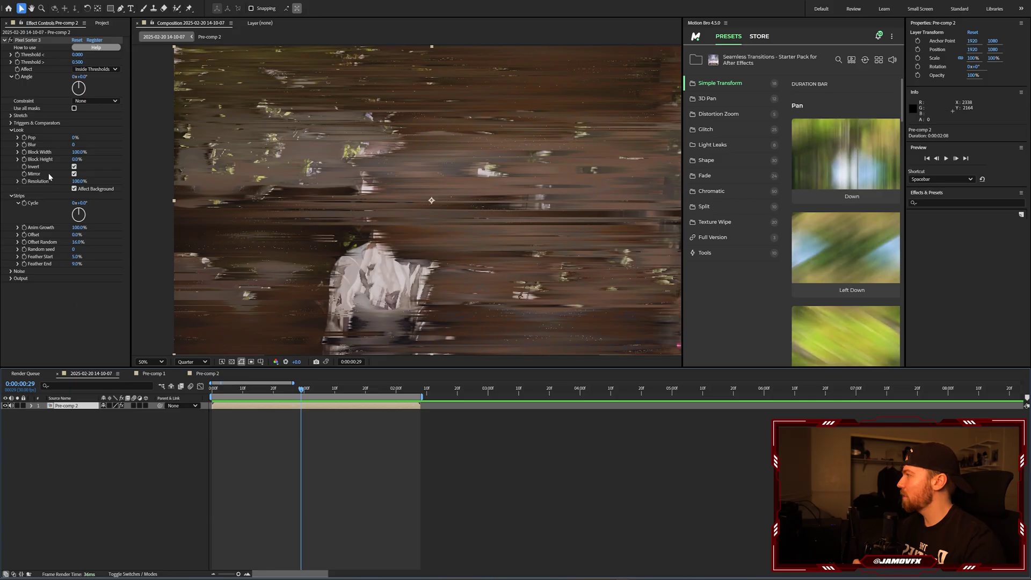
- Set Pixel Sorter 3's Threshold > to 0.000 at 0:00:00:11 and preview from 0:00:01:01
{"action": "left_click", "coordinate": [21, 62]}
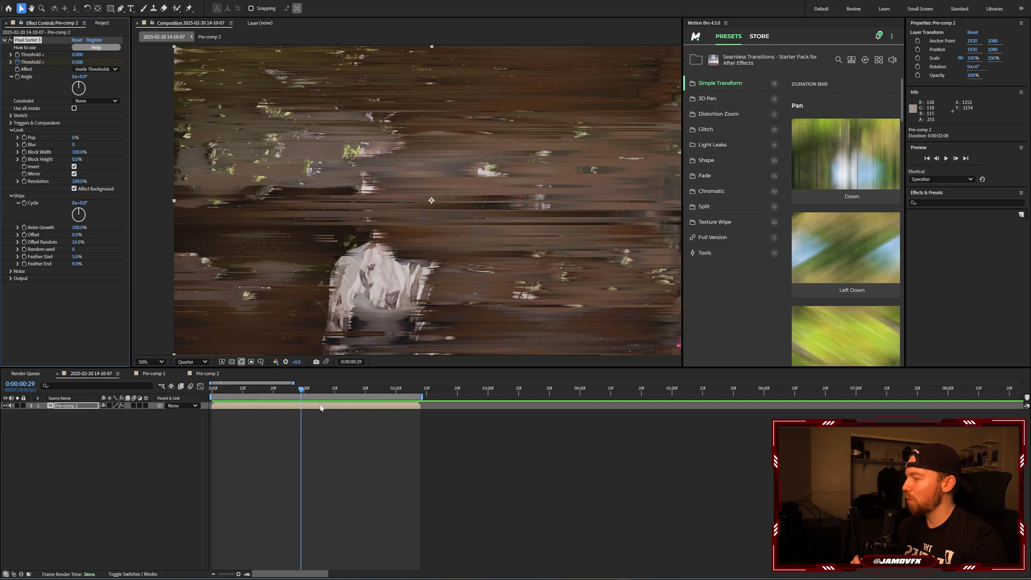
{"action": "left_click", "coordinate": [246, 391]}
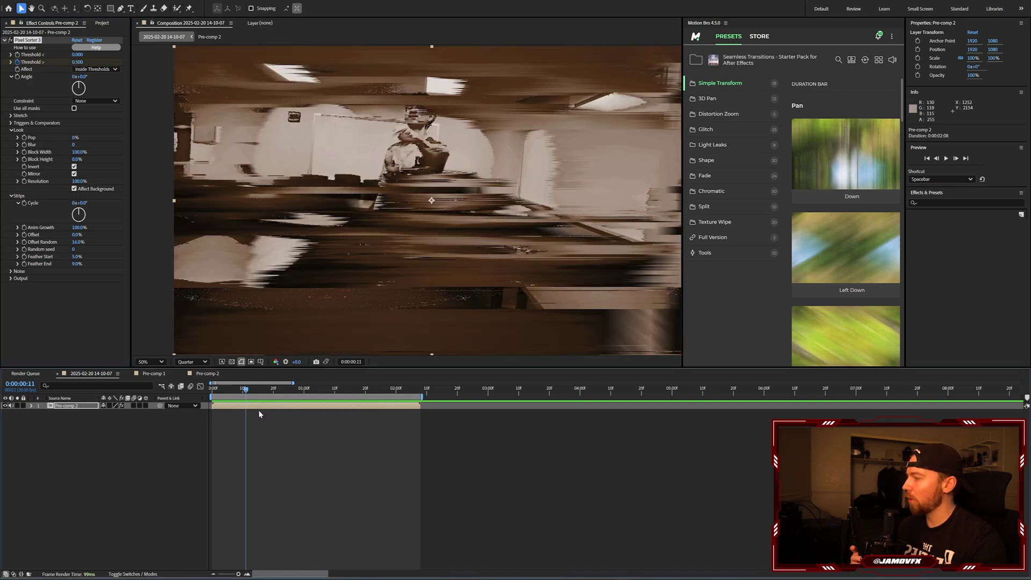
{"action": "left_click", "coordinate": [76, 63]}
{"action": "key", "text": "Return"}
{"action": "key", "text": "space"}
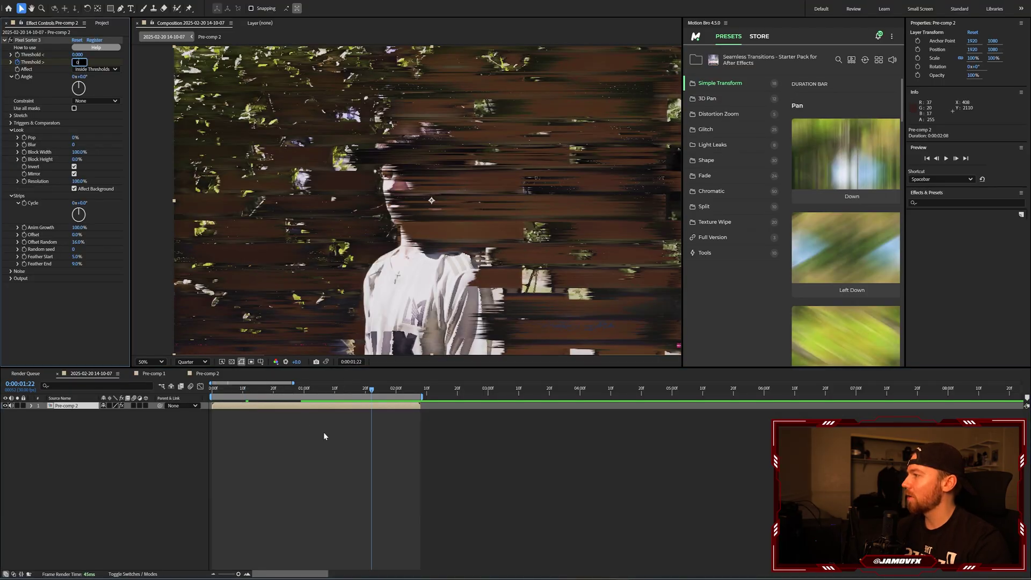
{"action": "left_click", "coordinate": [324, 432]}
{"action": "left_click", "coordinate": [306, 388]}
{"action": "key", "text": "space"}
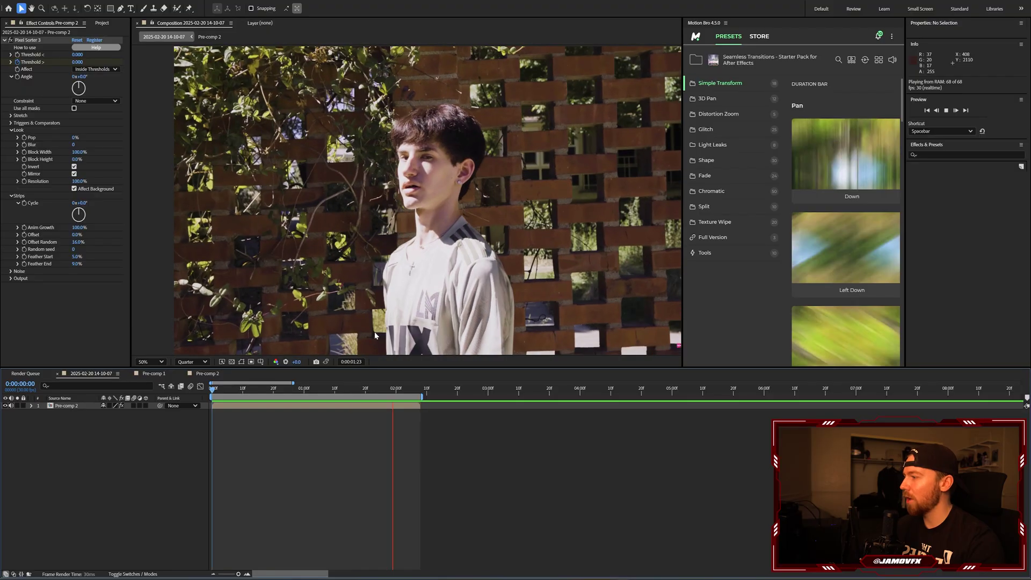
- Open Pre-comp 2 and go to the classroom layer's opacity keyframe
{"action": "key", "text": "space"}
{"action": "left_click", "coordinate": [304, 388]}
{"action": "double_click", "coordinate": [309, 404]}
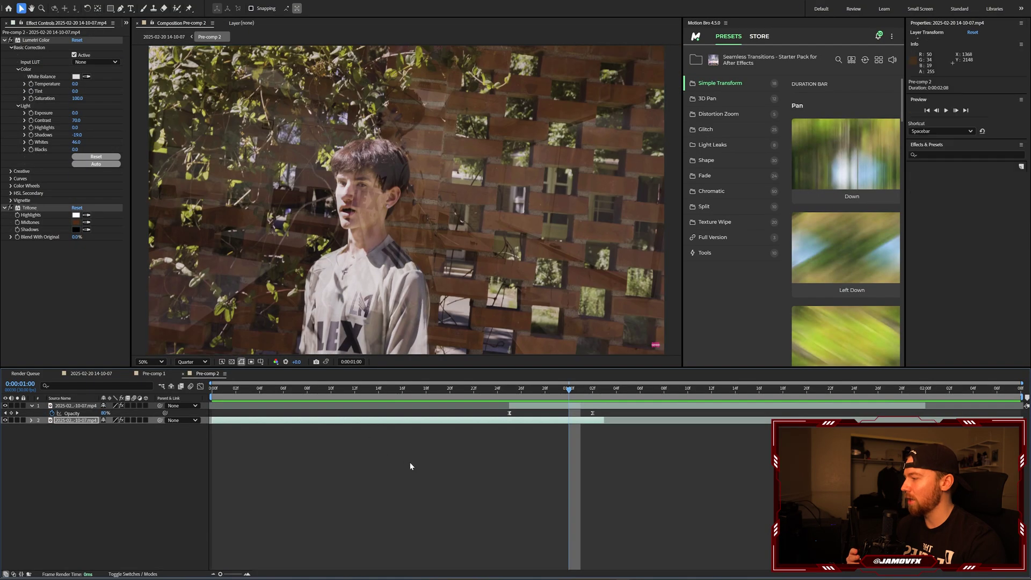
{"action": "left_click", "coordinate": [453, 422]}
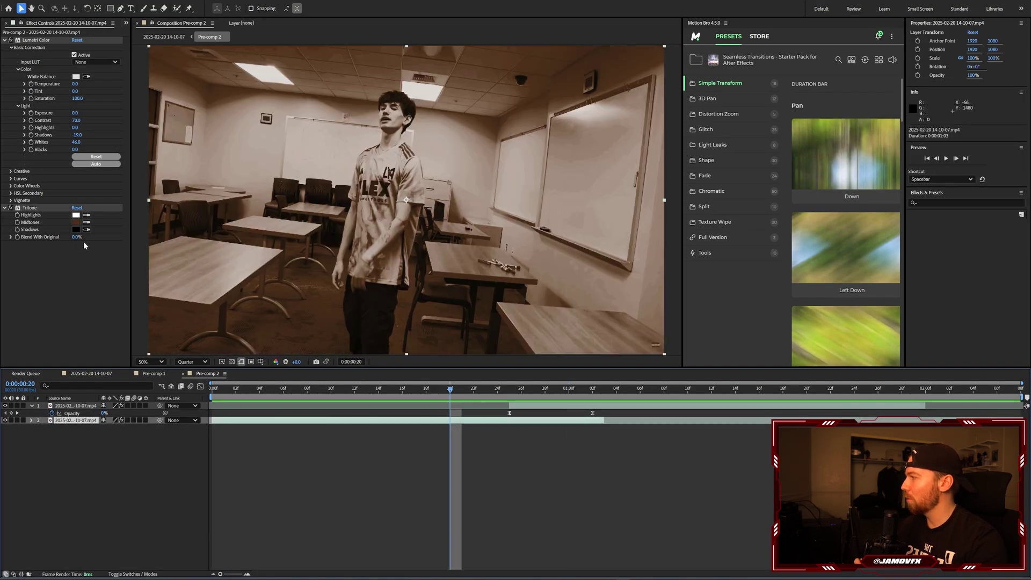
{"action": "left_click", "coordinate": [504, 388]}
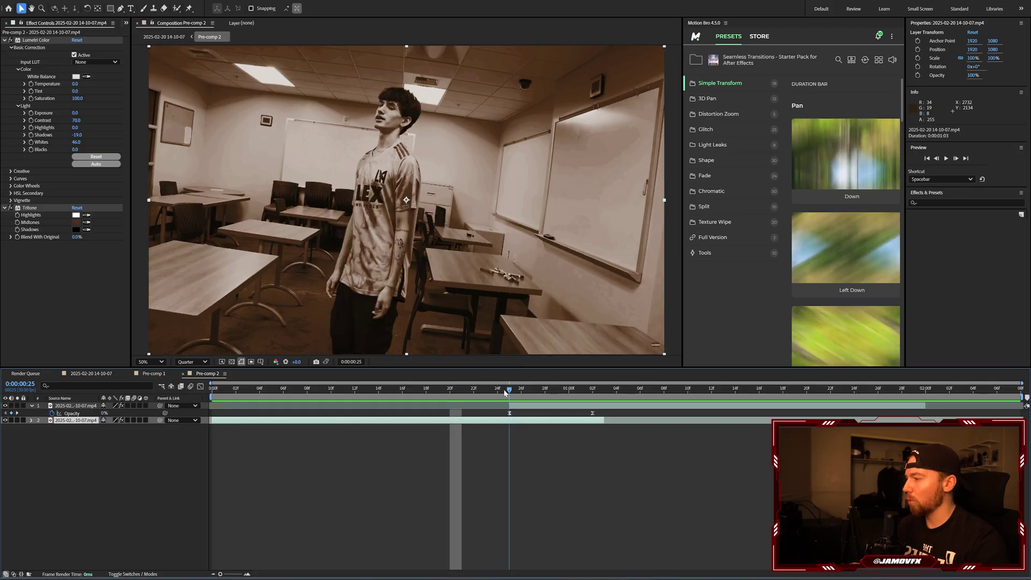
- Raise Tritone's Blend With Original to 100% at 0:00:00:18, preview, and return to the main comp
{"action": "left_click", "coordinate": [94, 240]}
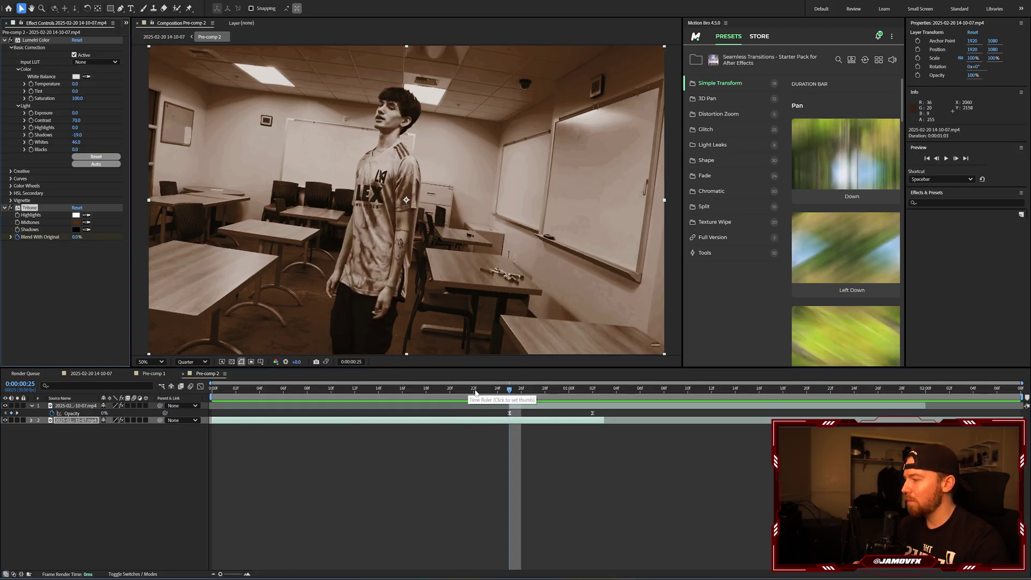
{"action": "key", "text": "shift+Page_Up"}
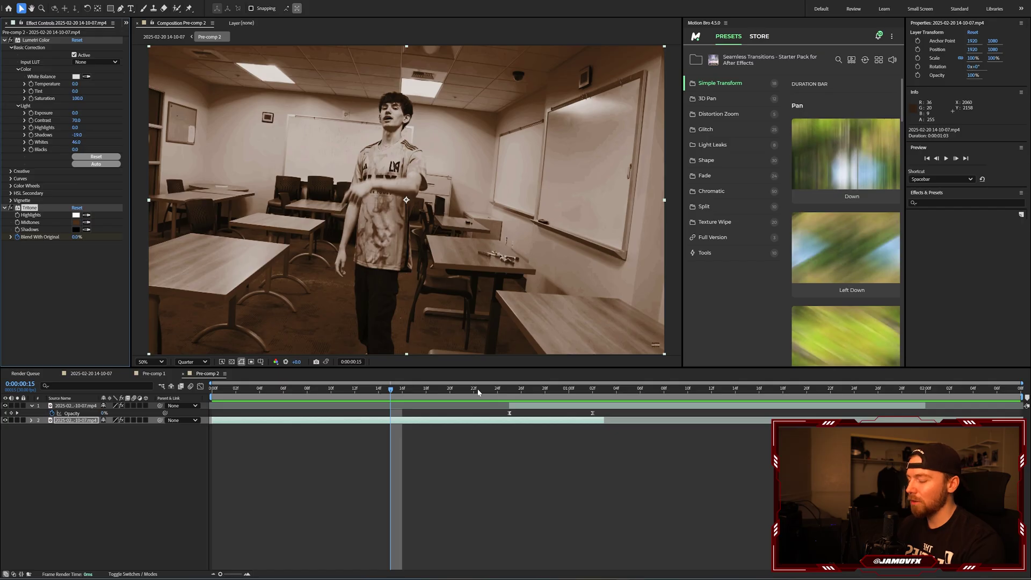
{"action": "key", "text": "Page_Down"}
{"action": "key", "text": "Page_Down"}
{"action": "key", "text": "Page_Down"}
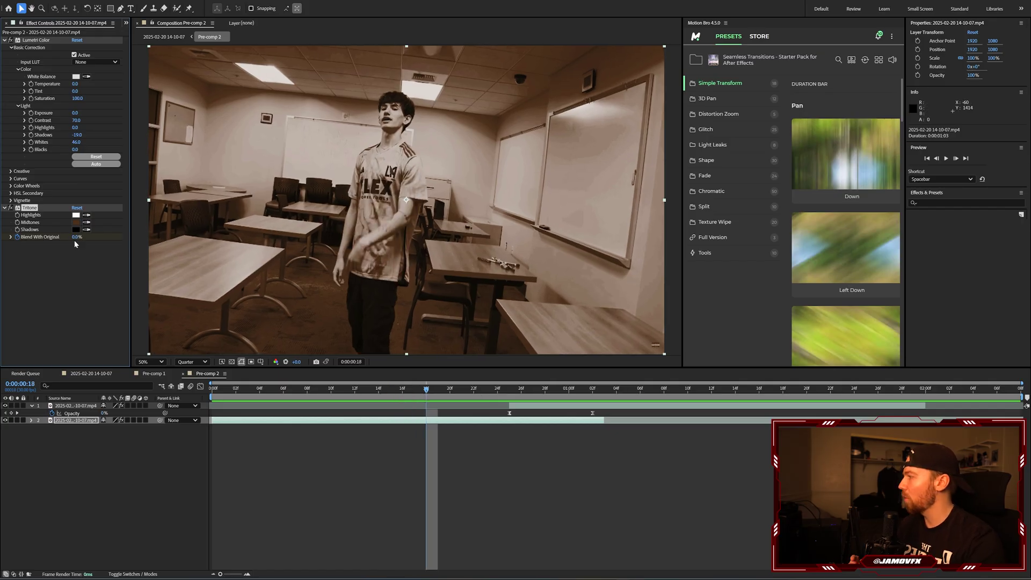
{"action": "left_click_drag", "start_coordinate": [75, 236], "coordinate": [459, 222]}
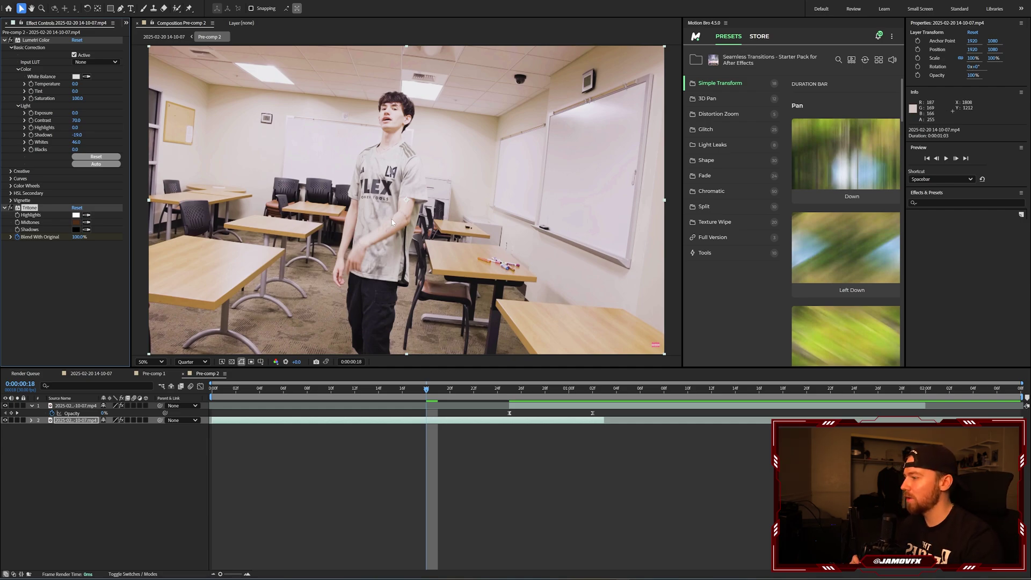
{"action": "key", "text": "space"}
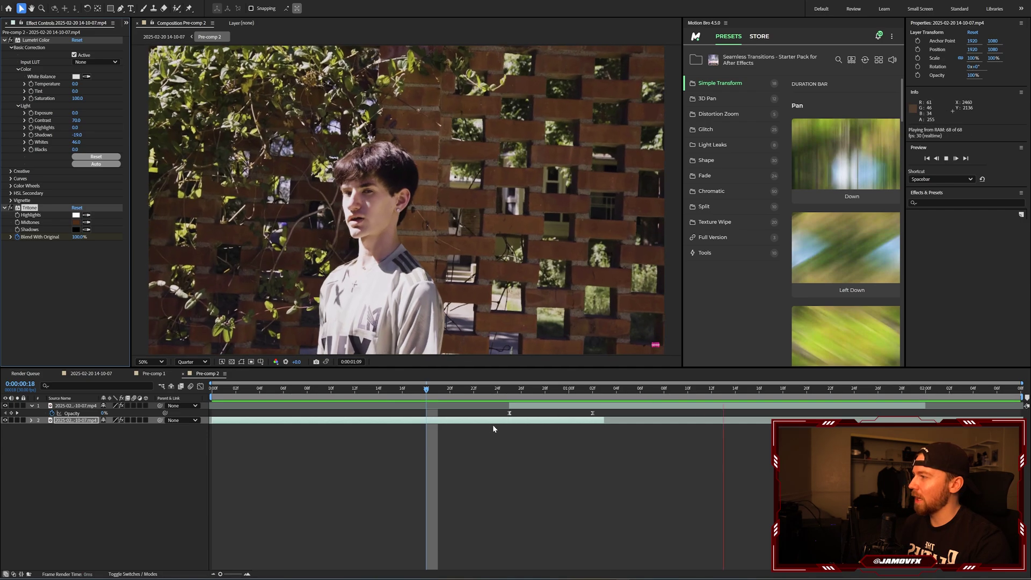
{"action": "left_click", "coordinate": [91, 373]}
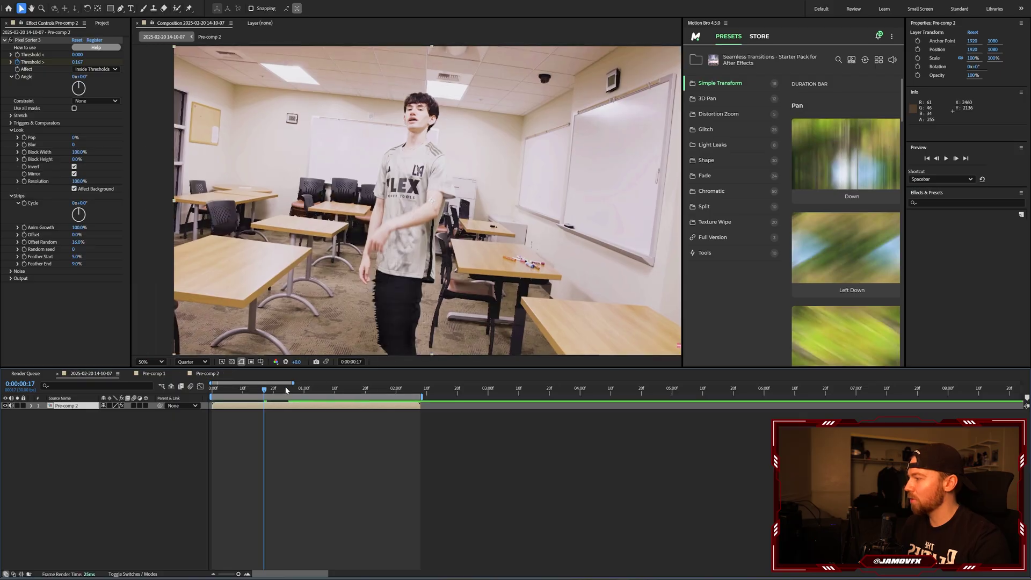
- Reveal the three Threshold > keyframes and apply Easy Ease to all of them
{"action": "key", "text": "space"}
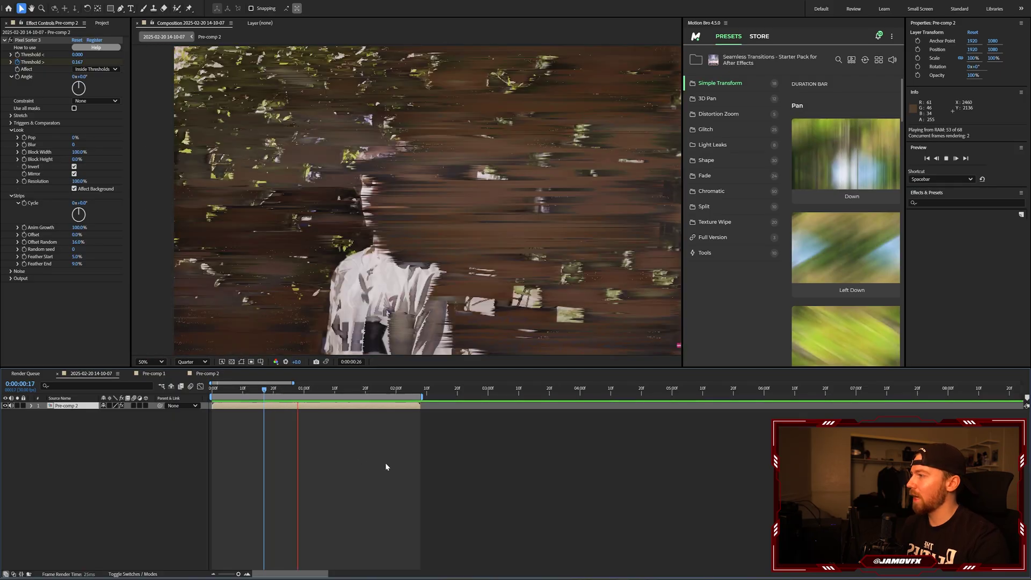
{"action": "left_click_drag", "start_coordinate": [360, 388], "coordinate": [316, 391]}
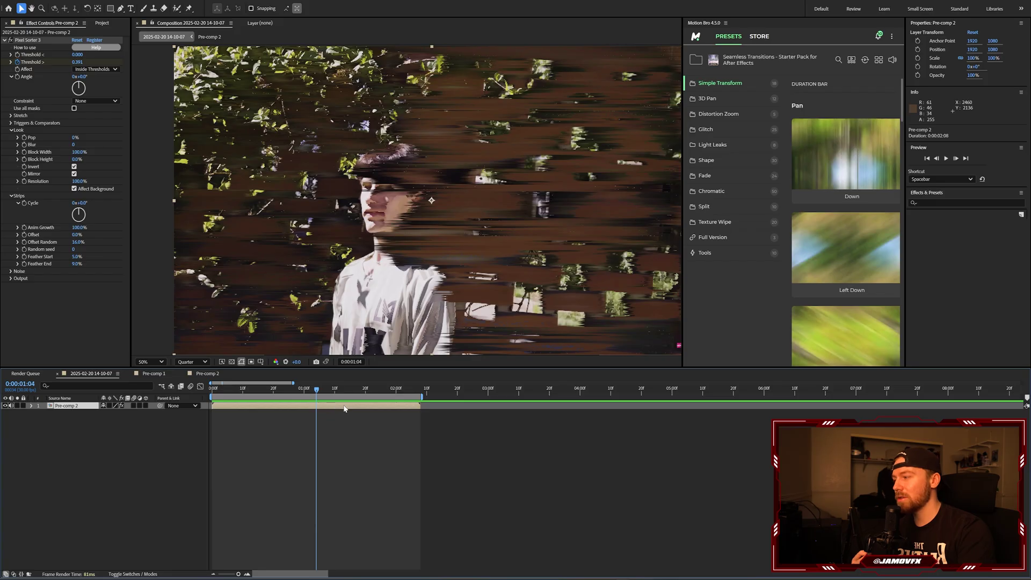
{"action": "key", "text": "u"}
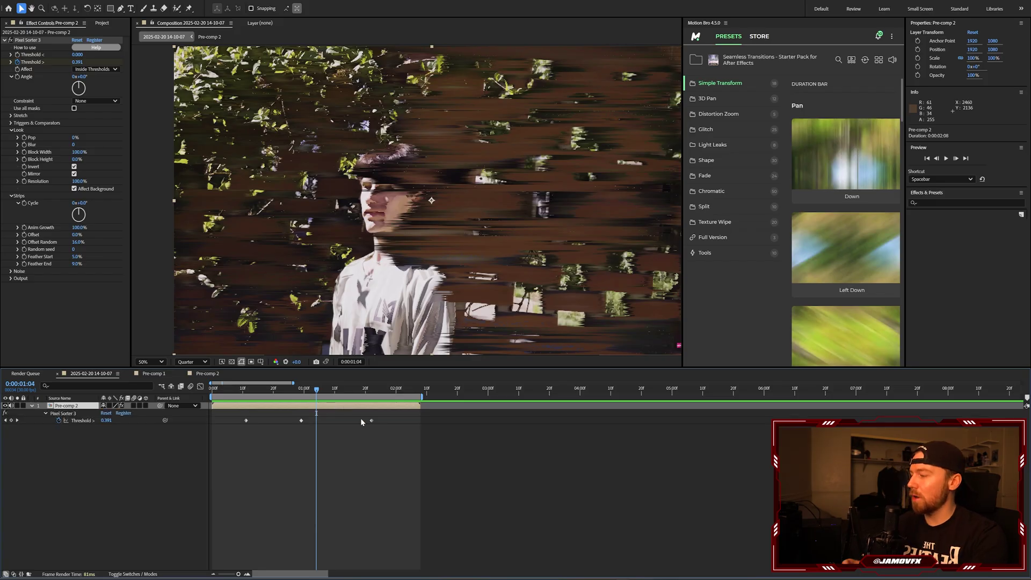
{"action": "left_click_drag", "start_coordinate": [459, 417], "coordinate": [226, 442]}
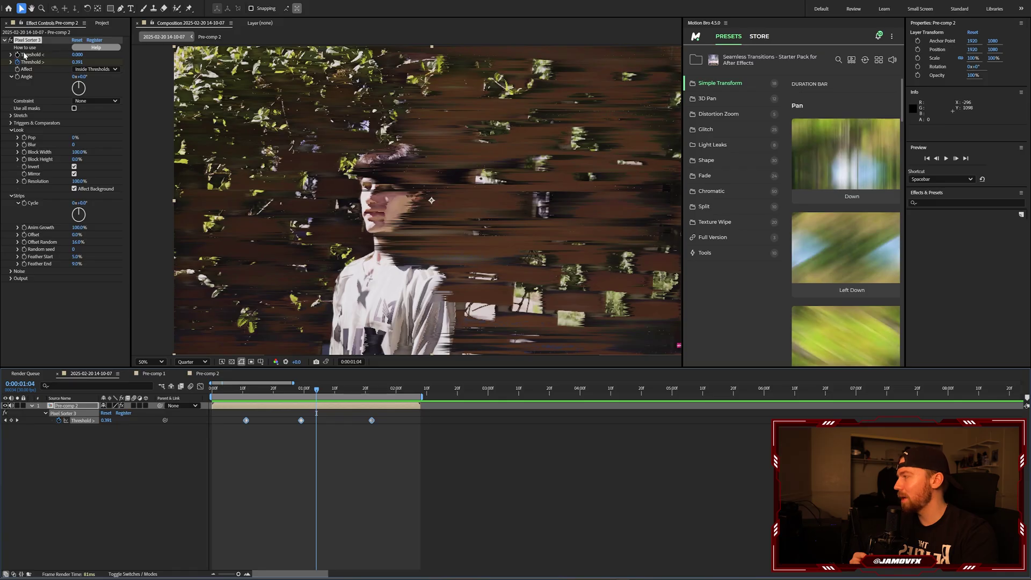
{"action": "key", "text": "F9"}
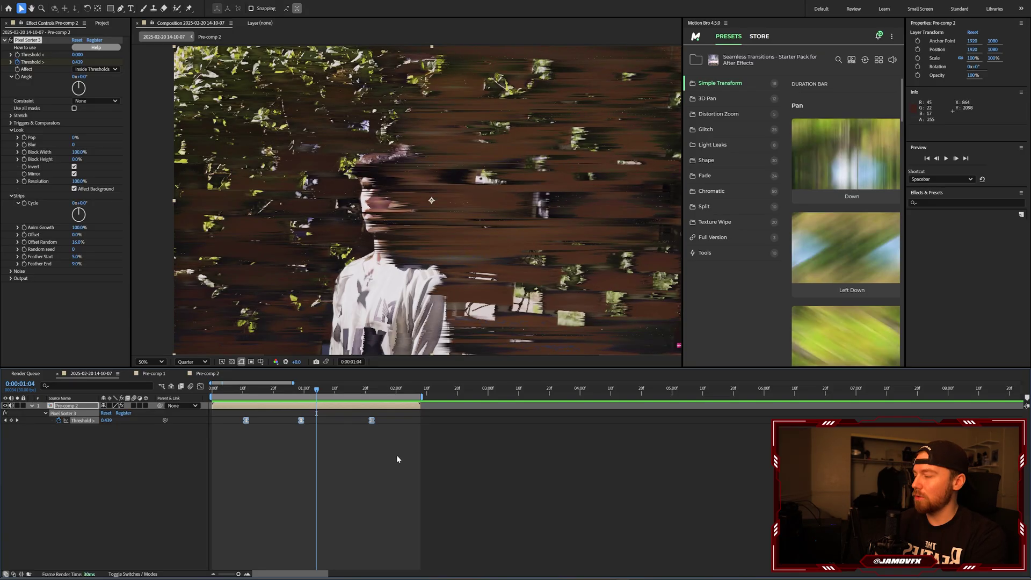
- In the speed graph, lengthen the first and last keyframes' ease influence to sharpen the peak
{"action": "left_click", "coordinate": [201, 386]}
{"action": "left_click_drag", "start_coordinate": [433, 467], "coordinate": [316, 488]}
{"action": "left_click_drag", "start_coordinate": [230, 445], "coordinate": [278, 456]}
{"action": "left_click_drag", "start_coordinate": [469, 446], "coordinate": [167, 521]}
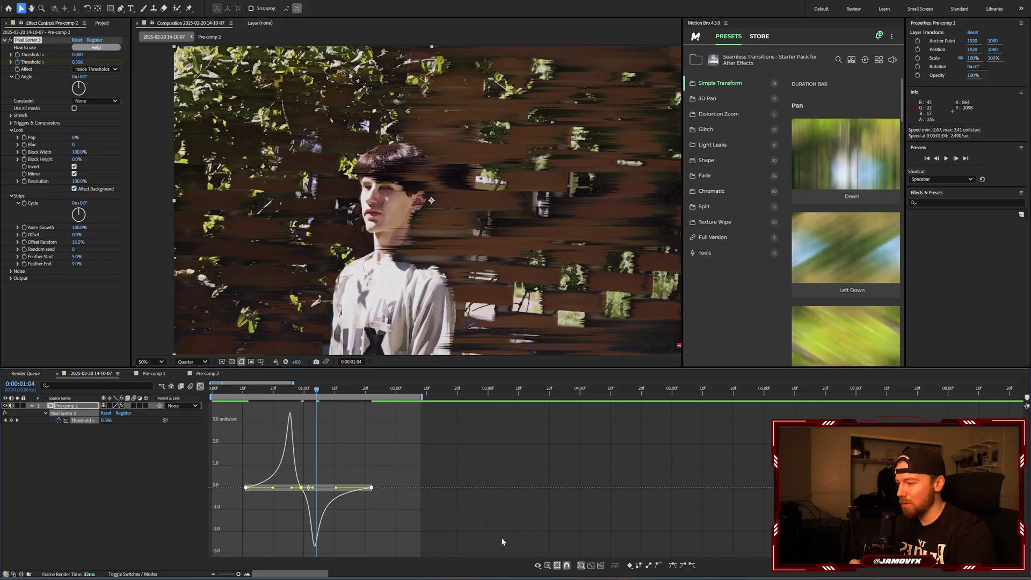
- Switch the Graph Editor between the value graph and speed graph displays
{"action": "left_click", "coordinate": [547, 566]}
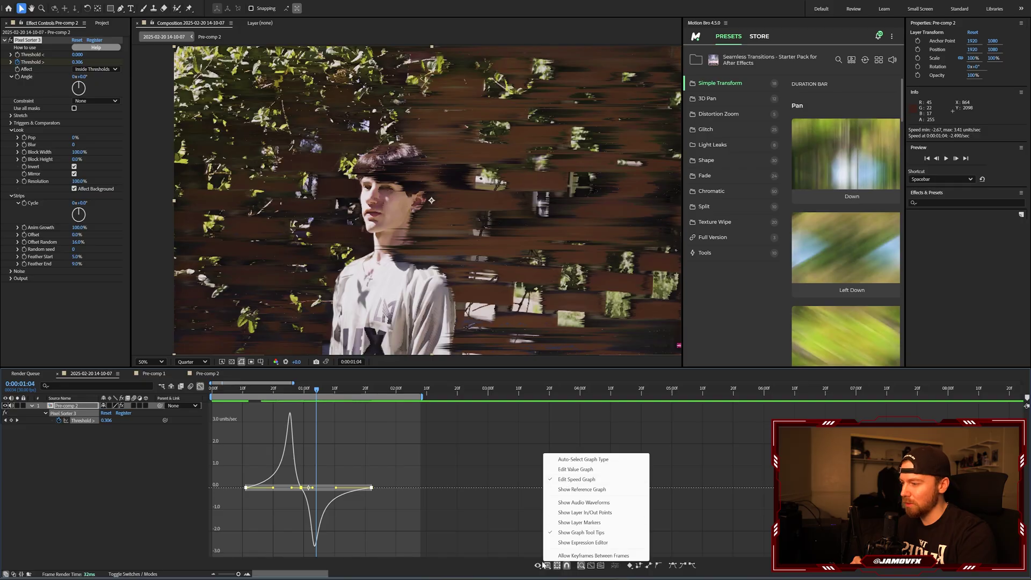
{"action": "left_click", "coordinate": [553, 470]}
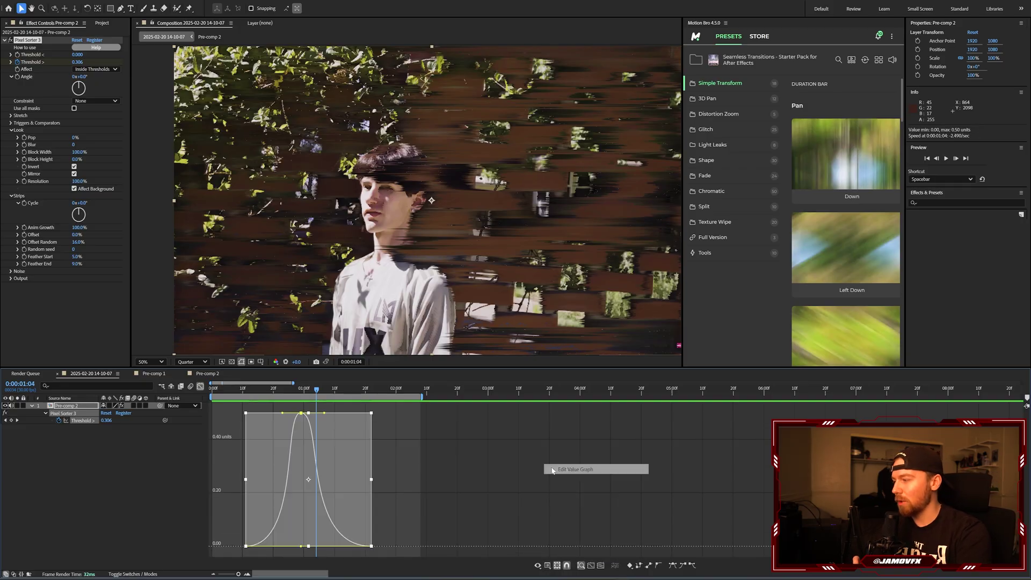
{"action": "left_click", "coordinate": [548, 566]}
{"action": "left_click", "coordinate": [559, 479]}
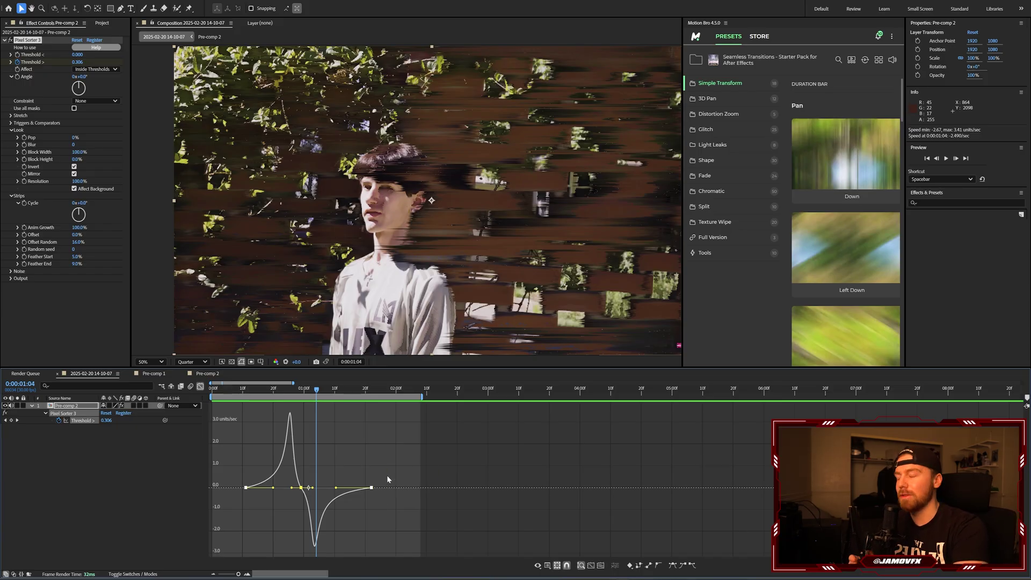
- Drag influence handles to soften the first speed spike and shift the tall peak later
{"action": "left_click", "coordinate": [363, 387]}
{"action": "left_click_drag", "start_coordinate": [336, 488], "coordinate": [329, 490]}
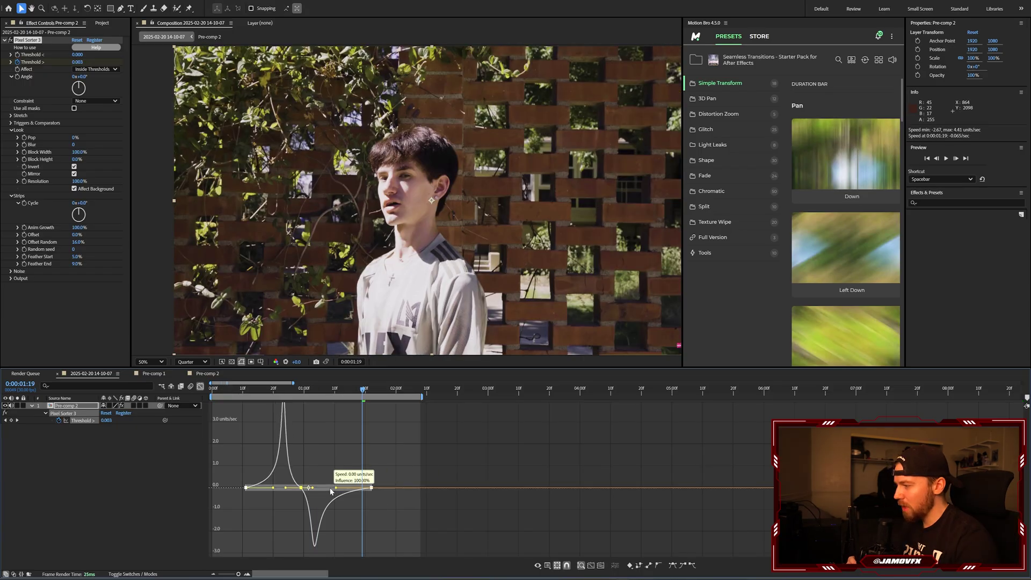
{"action": "left_click_drag", "start_coordinate": [392, 478], "coordinate": [365, 503]}
{"action": "left_click_drag", "start_coordinate": [410, 470], "coordinate": [324, 498]}
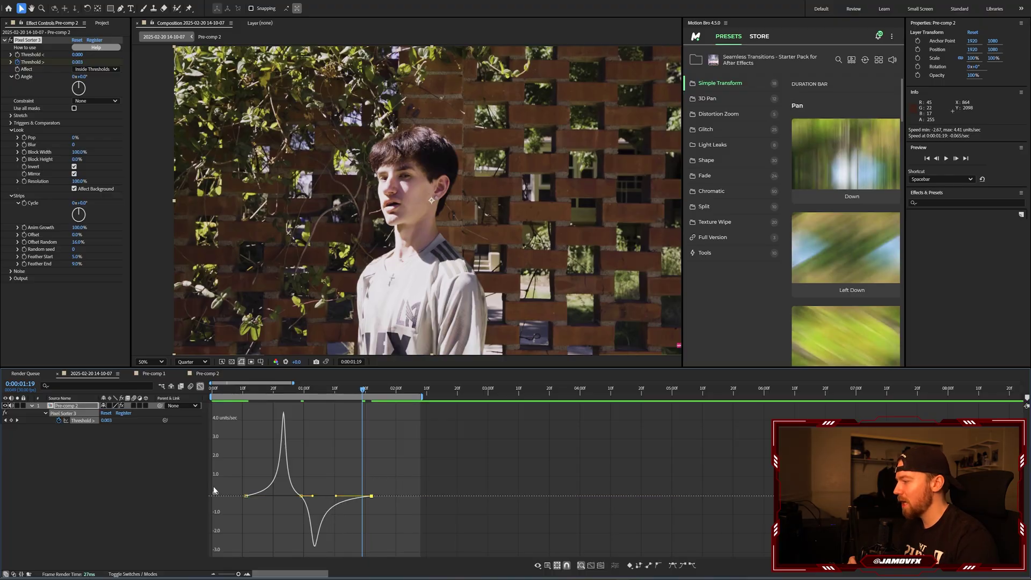
{"action": "left_click_drag", "start_coordinate": [248, 495], "coordinate": [285, 495]}
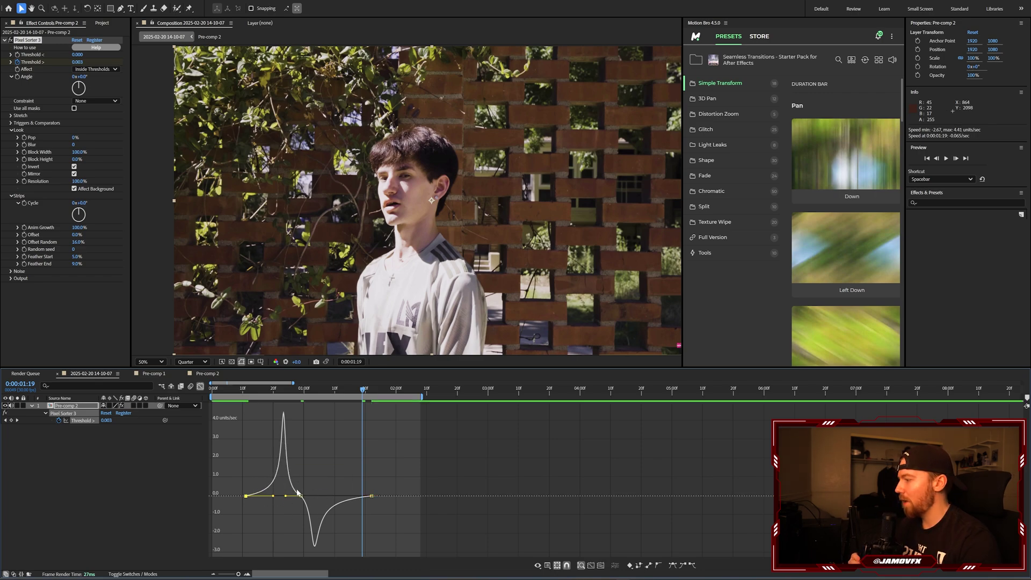
{"action": "left_click_drag", "start_coordinate": [286, 498], "coordinate": [310, 487]}
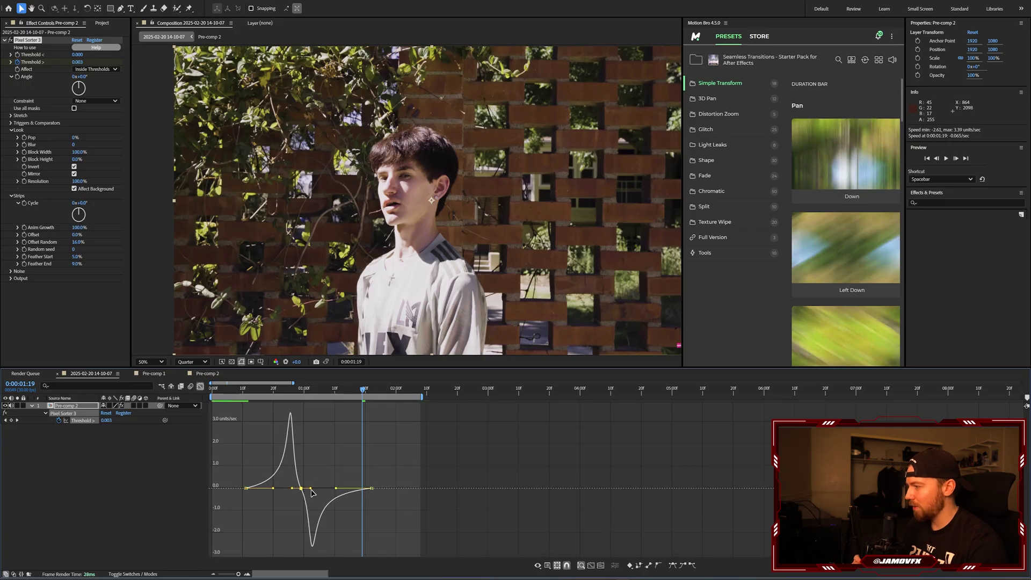
{"action": "left_click", "coordinate": [243, 391]}
- Back in keyframe view, drag the final Threshold keyframe later and RAM-preview the stretched glitch
{"action": "key", "text": "space"}
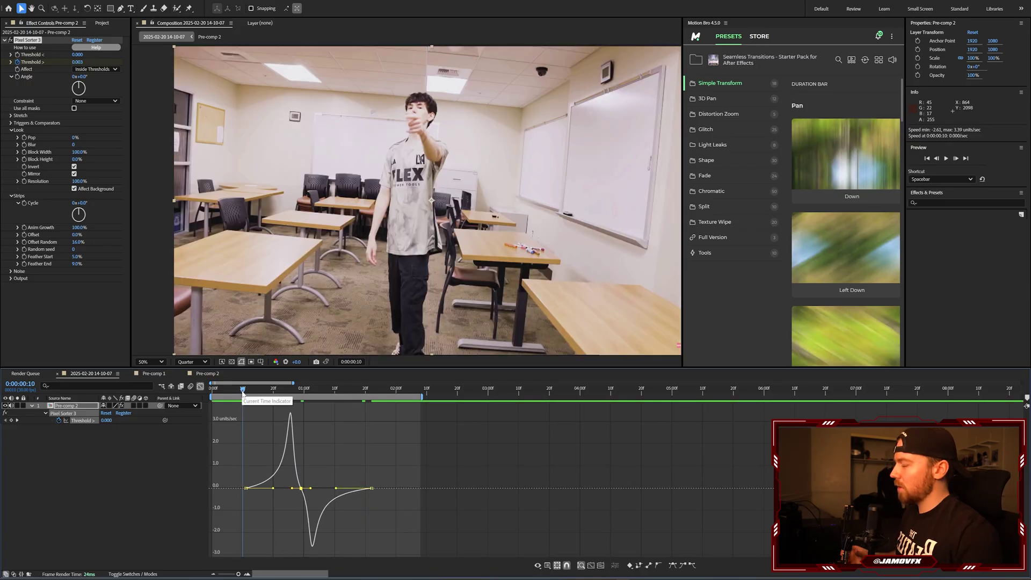
{"action": "key", "text": "space"}
{"action": "key", "text": "shift+F3"}
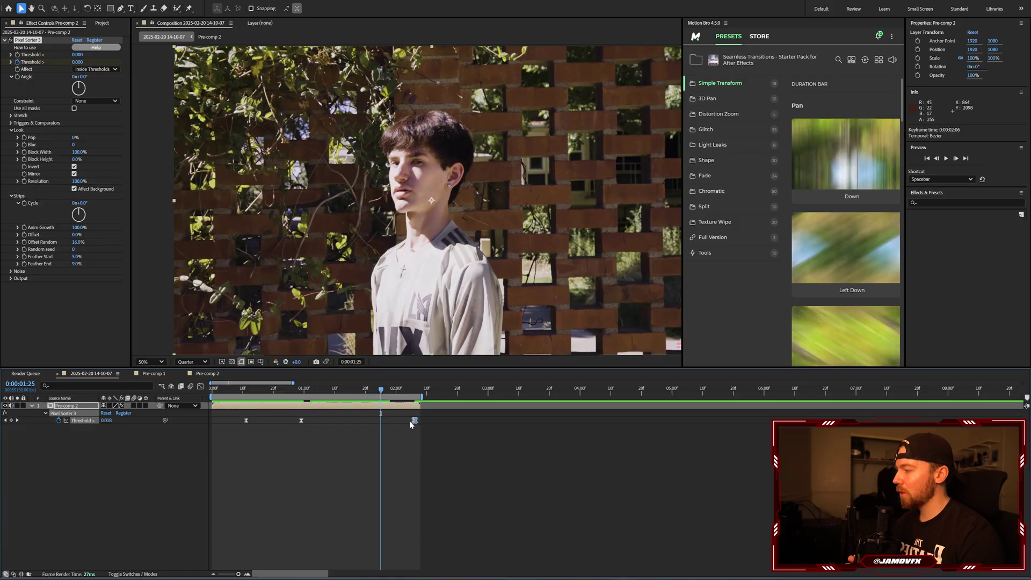
{"action": "left_click_drag", "start_coordinate": [414, 421], "coordinate": [531, 421]}
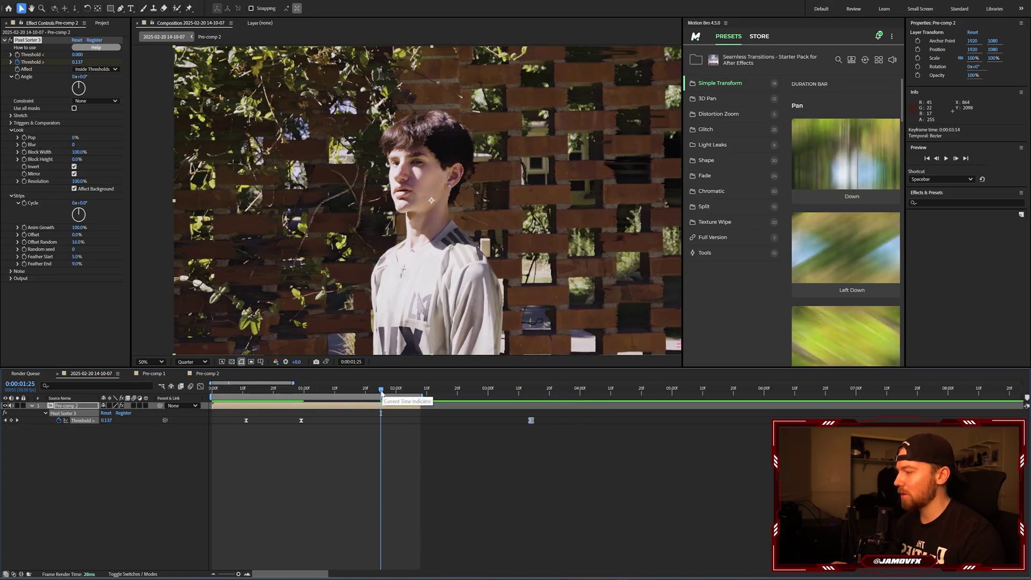
{"action": "left_click", "coordinate": [416, 392]}
{"action": "key", "text": "space"}
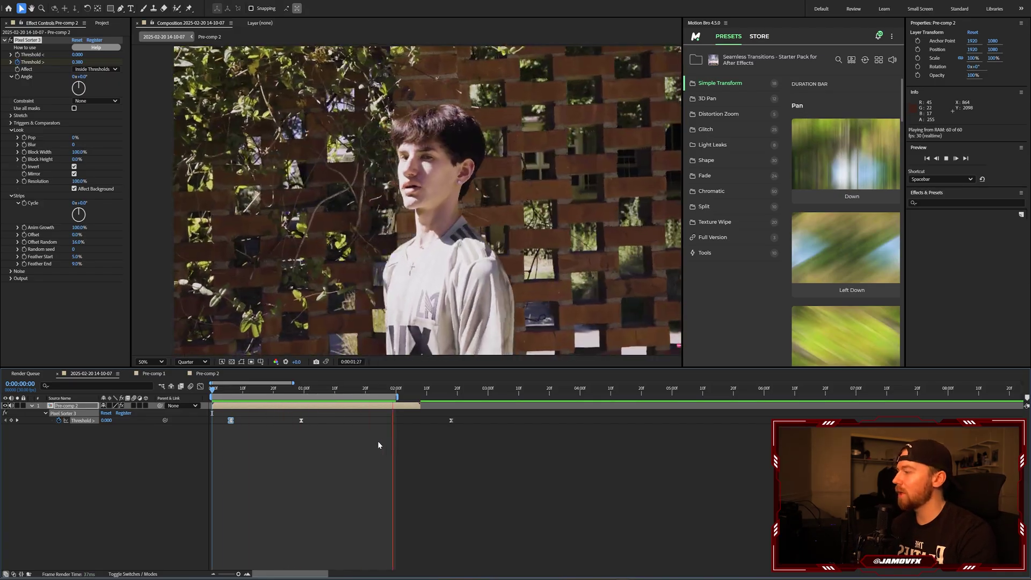
{"action": "key", "text": "space"}
{"action": "left_click_drag", "start_coordinate": [313, 391], "coordinate": [306, 390]}
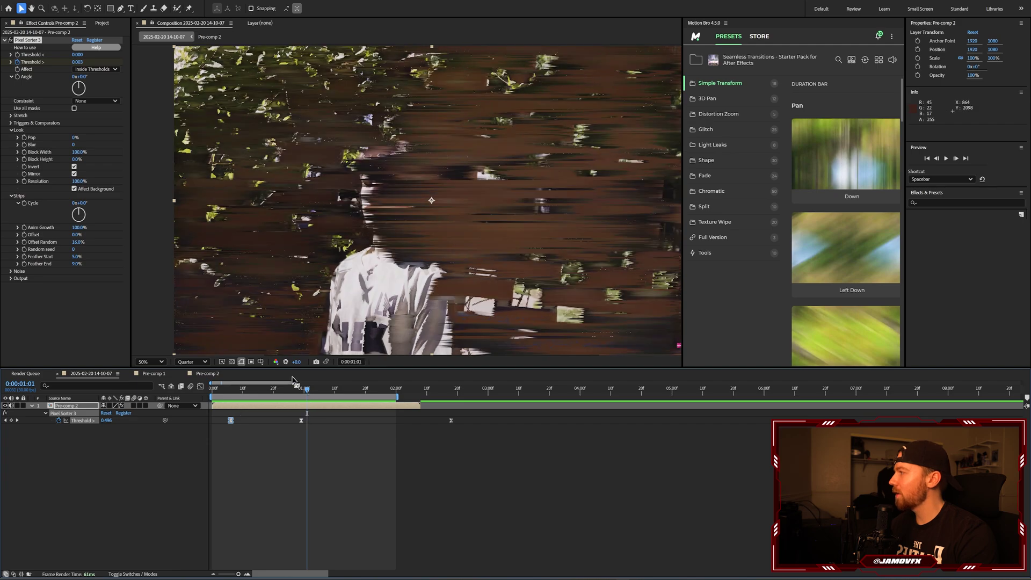
- Set the Pixel Sorter Angle to 90° and preview the vertical sort
{"action": "left_click", "coordinate": [86, 78]}
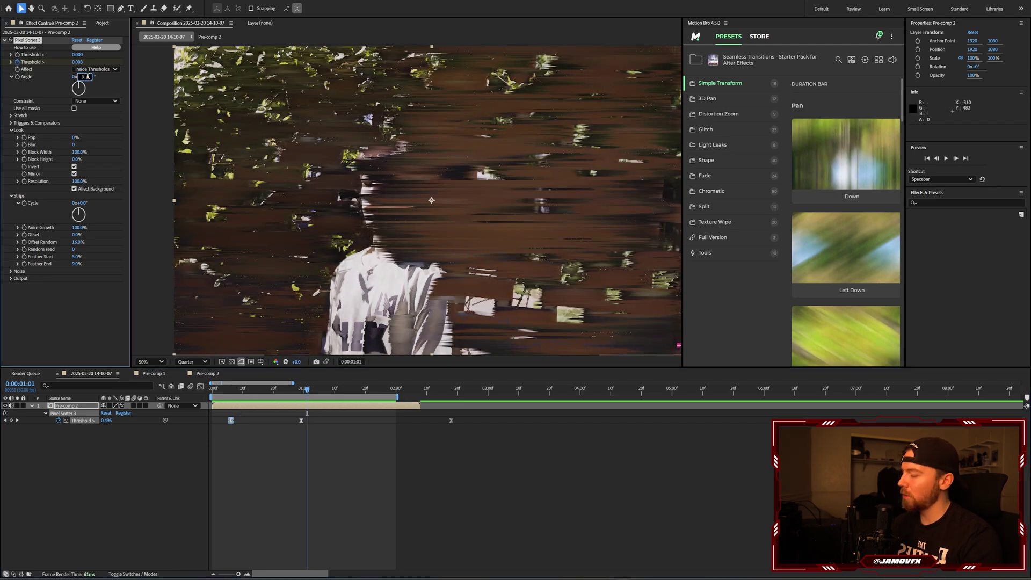
{"action": "type", "text": "90"}
{"action": "key", "text": "Return"}
{"action": "key", "text": "space"}
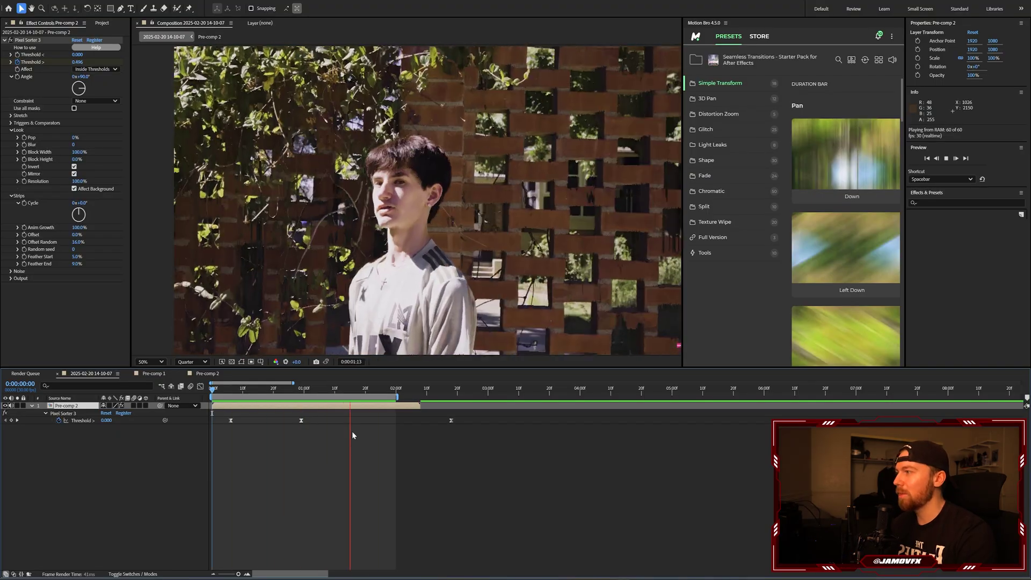
{"action": "left_click_drag", "start_coordinate": [290, 391], "coordinate": [307, 390]}
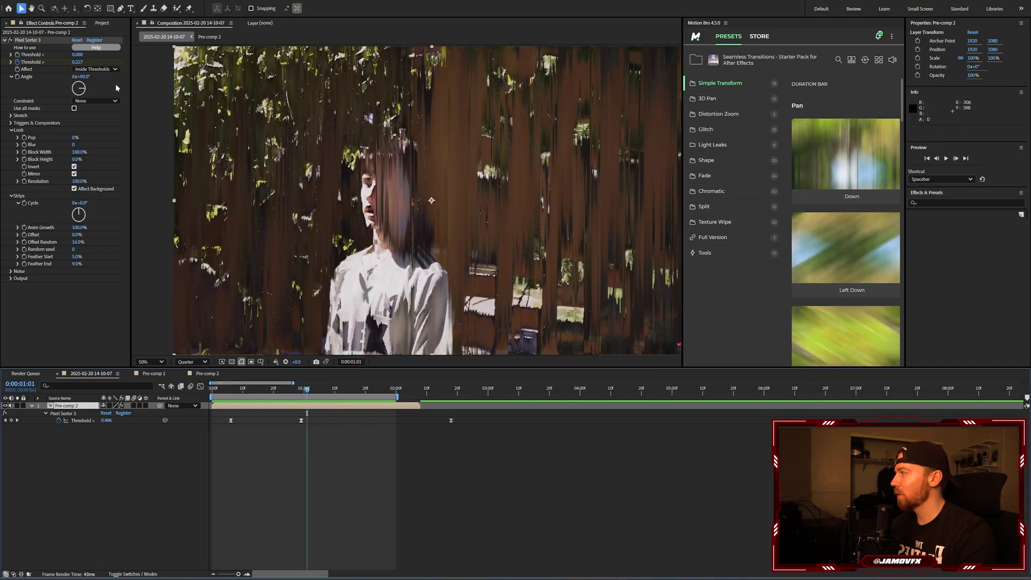
- Drag the Angle dial to about 149° for diagonal streaks and preview the transition
{"action": "left_click_drag", "start_coordinate": [86, 91], "coordinate": [88, 109]}
{"action": "key", "text": "space"}
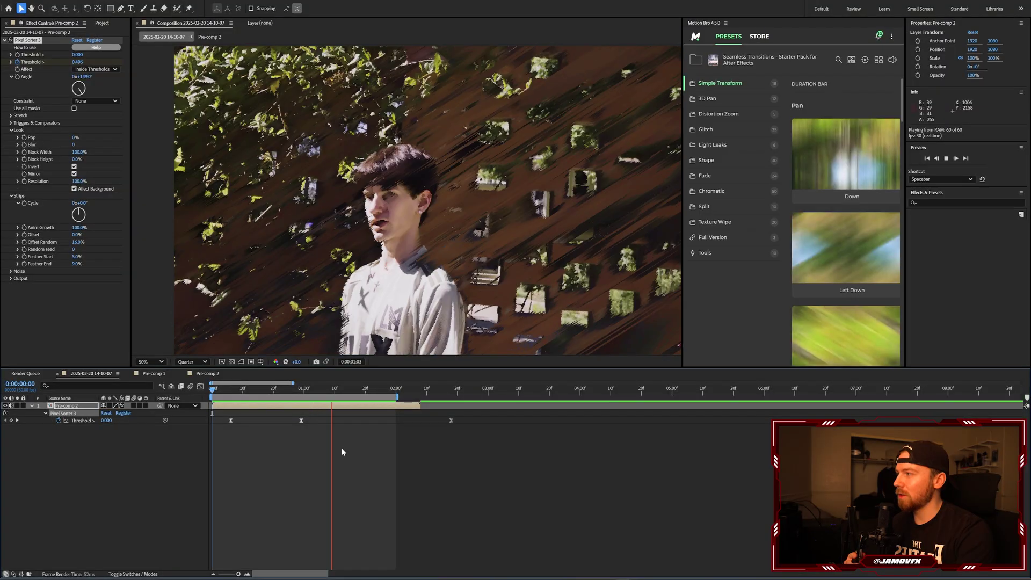
{"action": "left_click", "coordinate": [341, 452]}
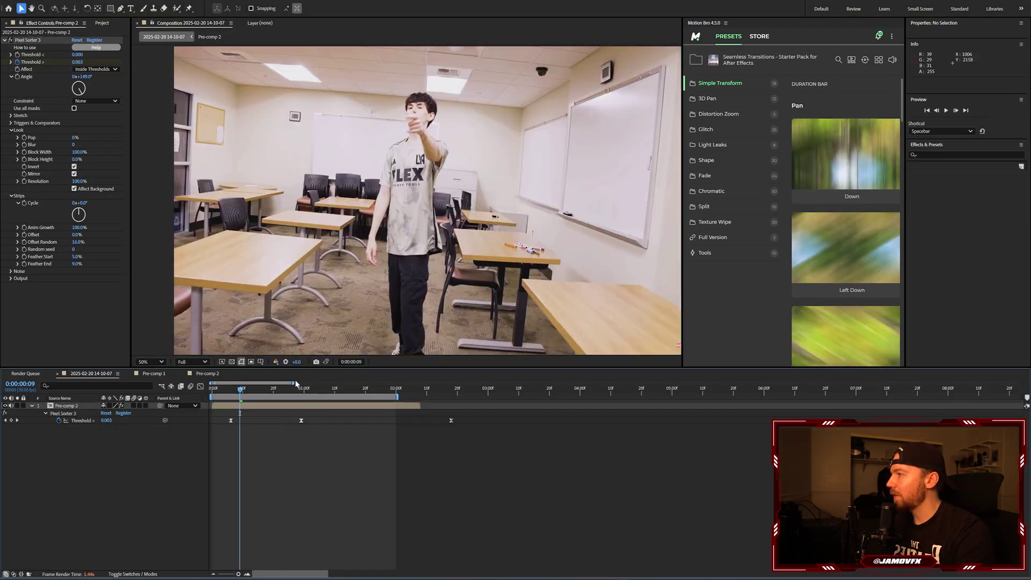
{"action": "key", "text": "ctrl+j"}
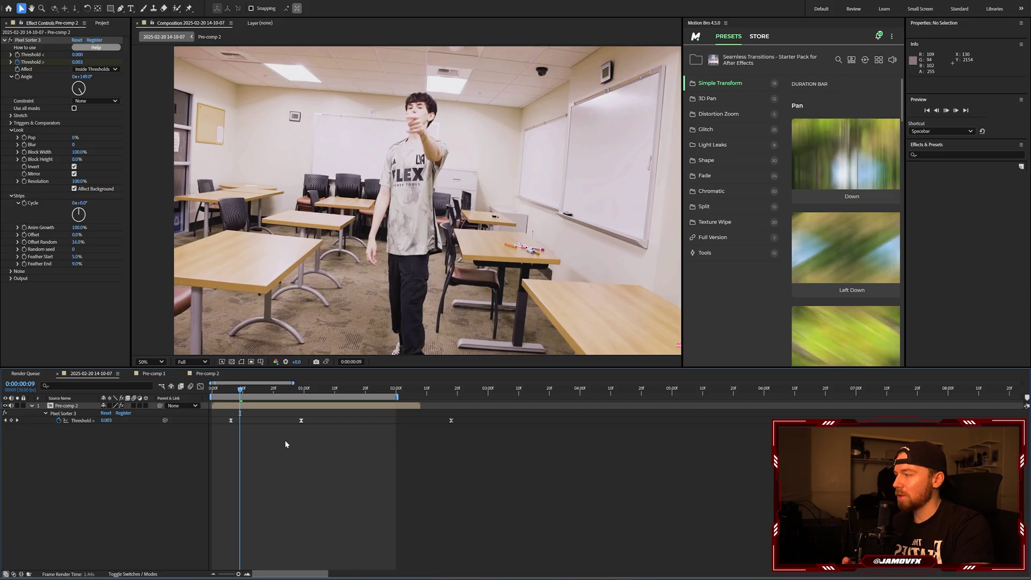
{"action": "key", "text": "space"}
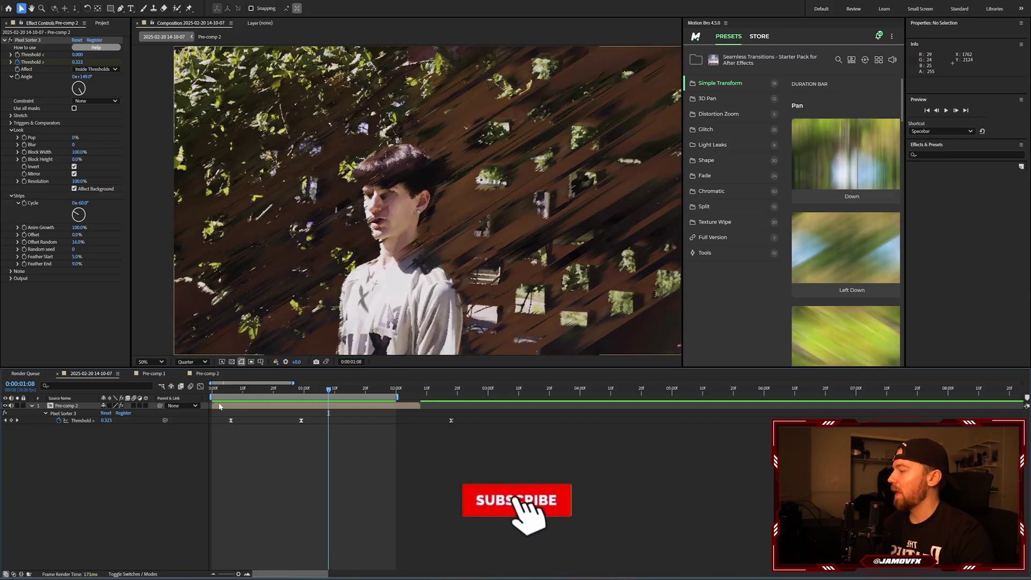
- Create a new adjustment layer and apply the plain RSMB effect to it
{"action": "right_click", "coordinate": [173, 456]}
{"action": "mouse_move", "coordinate": [225, 462]}
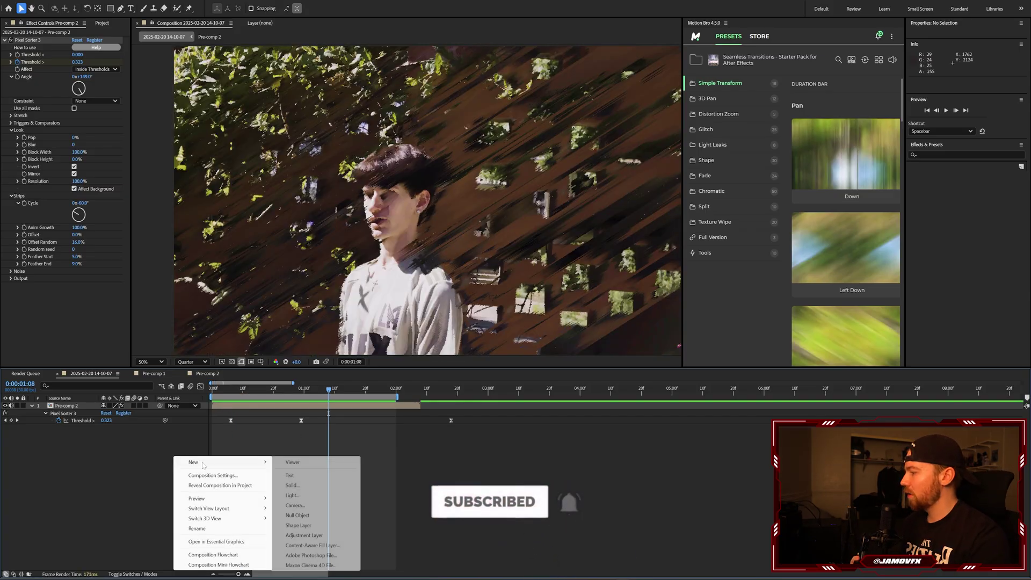
{"action": "left_click", "coordinate": [303, 535]}
{"action": "left_click", "coordinate": [302, 390]}
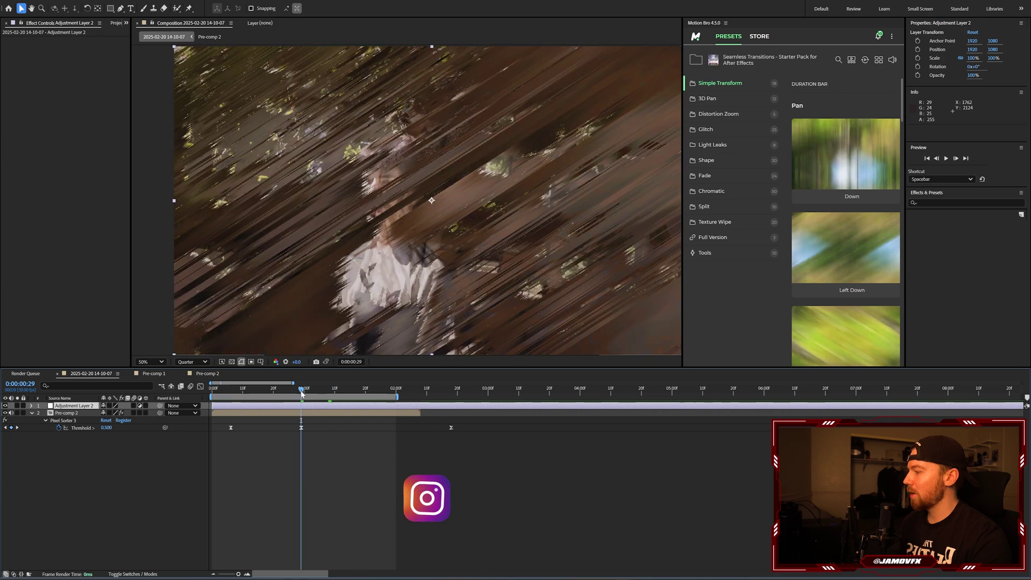
{"action": "key", "text": "ctrl+space"}
{"action": "type", "text": "rsmb"}
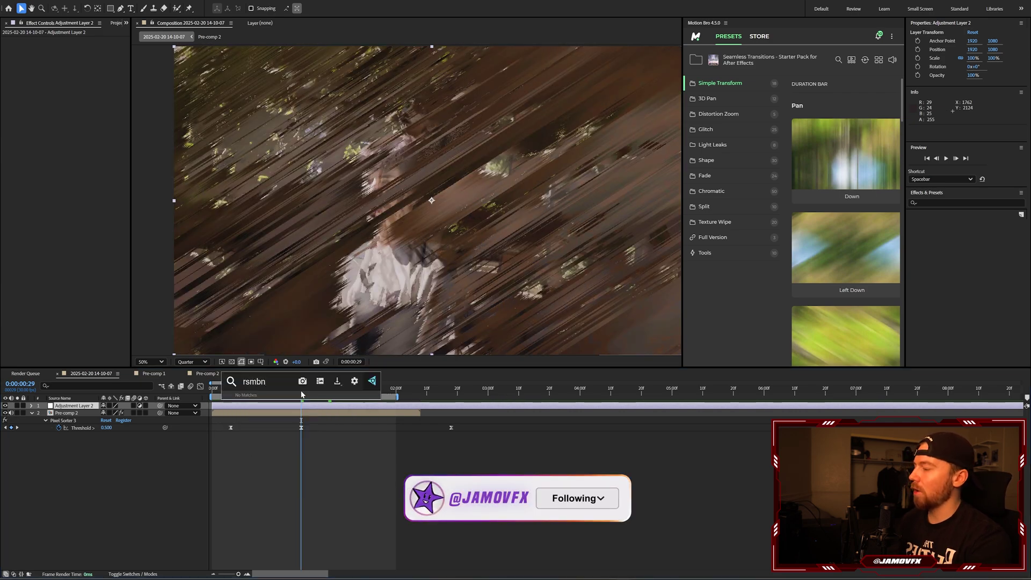
{"action": "key", "text": "Down"}
{"action": "key", "text": "Down"}
{"action": "key", "text": "Return"}
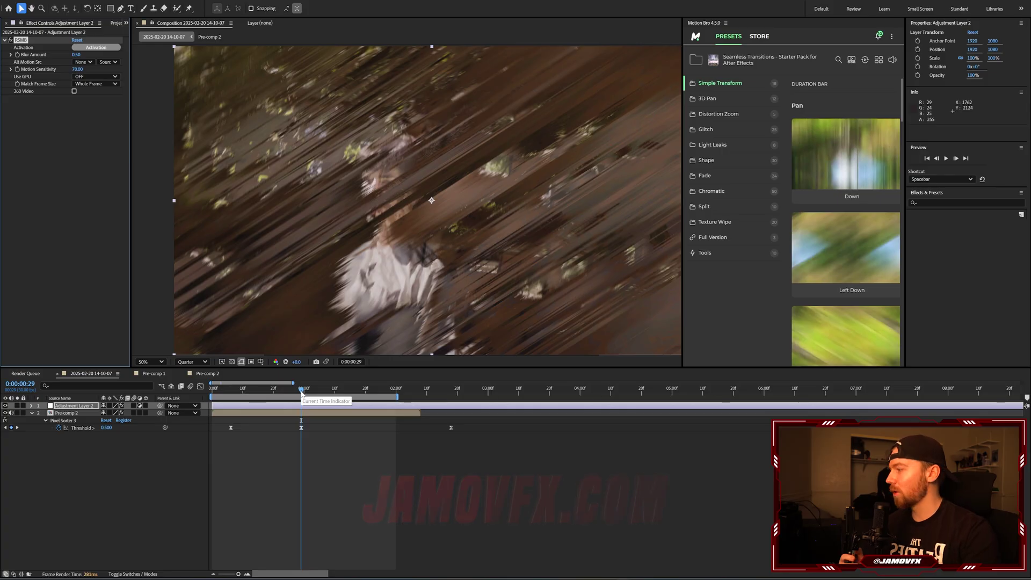
- Zoom to 200% to compare the glitch with RSMB on and off, then fit the frame
{"action": "key", "text": "period"}
{"action": "key", "text": "period"}
{"action": "key", "text": "ctrl+j"}
{"action": "left_click_drag", "start_coordinate": [385, 155], "coordinate": [396, 207]}
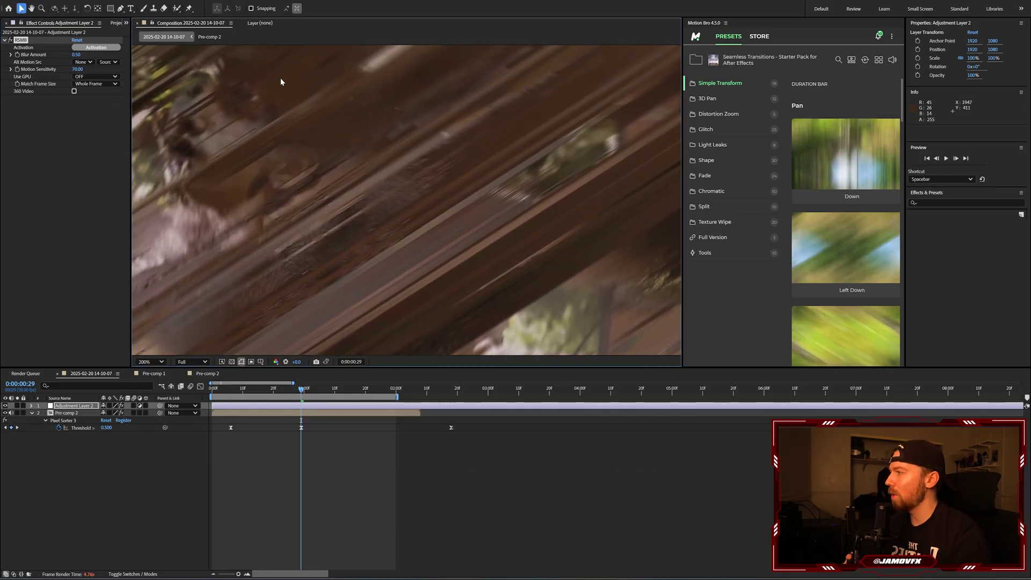
{"action": "left_click", "coordinate": [10, 41]}
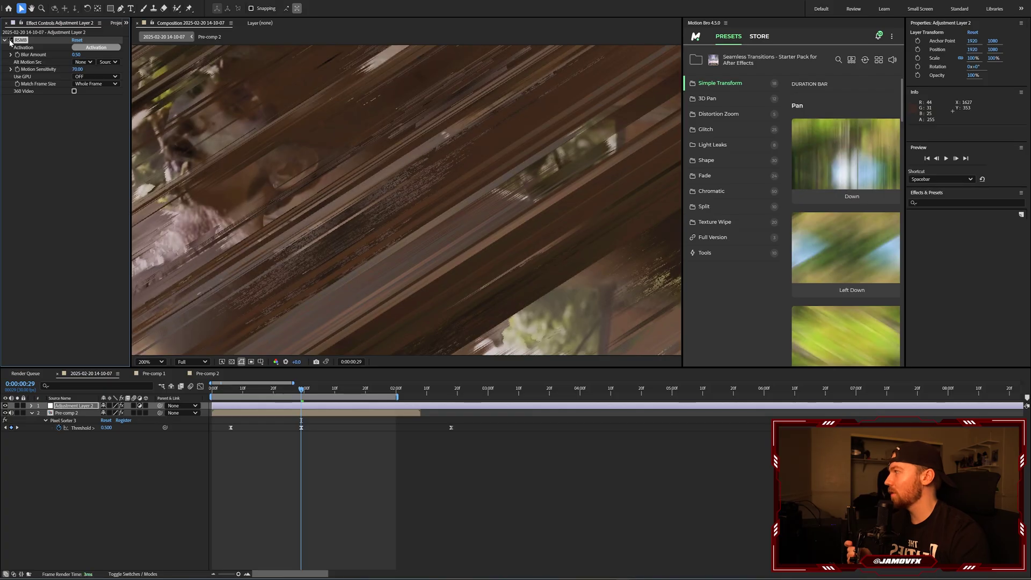
{"action": "scroll", "coordinate": [349, 172], "scroll_direction": "down", "scroll_amount": 6}
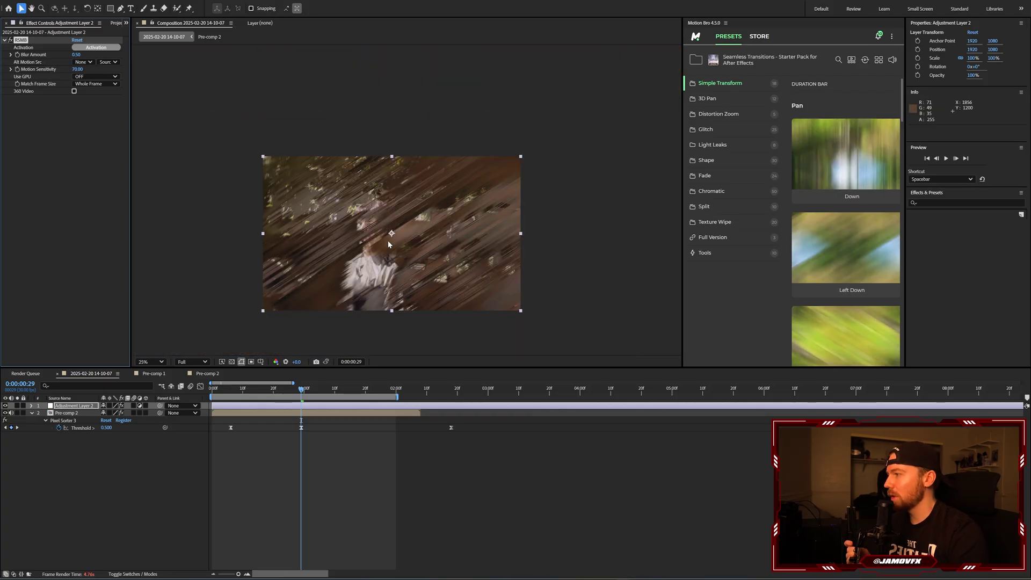
{"action": "left_click_drag", "start_coordinate": [387, 245], "coordinate": [403, 172]}
{"action": "scroll", "coordinate": [402, 175], "scroll_direction": "up", "scroll_amount": 2}
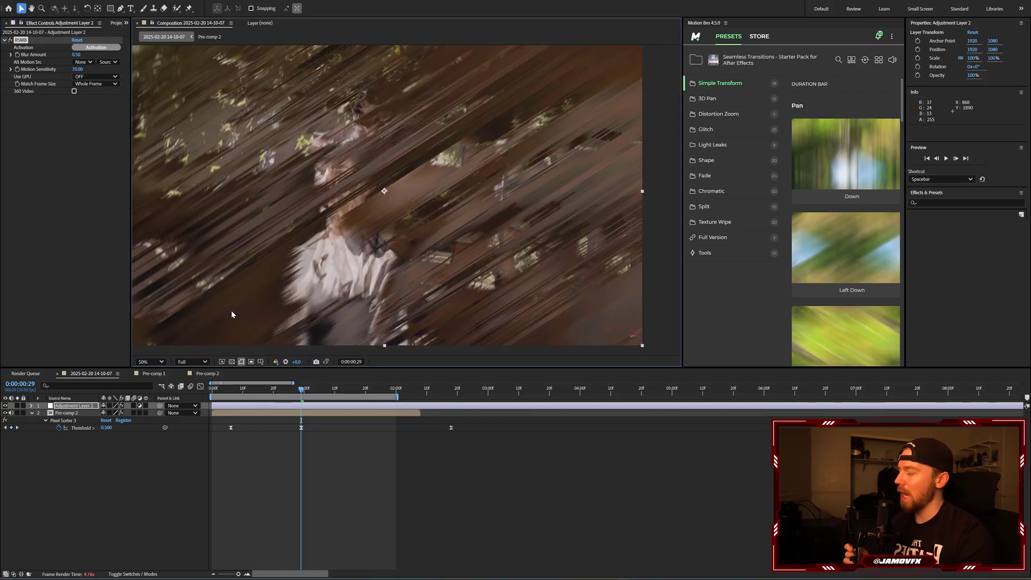
{"action": "left_click", "coordinate": [154, 362]}
{"action": "left_click", "coordinate": [153, 277]}
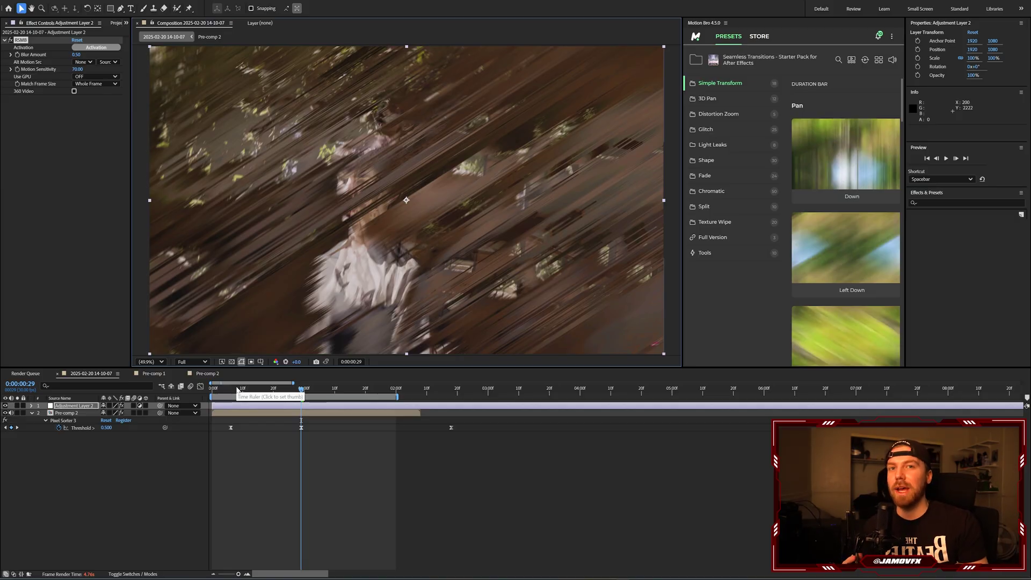
{"action": "left_click", "coordinate": [396, 389]}
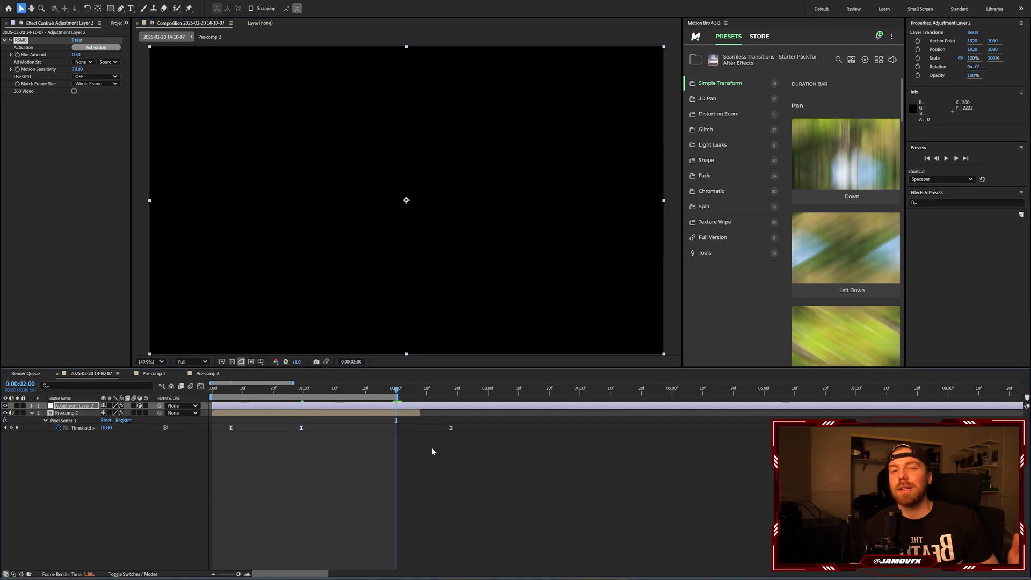